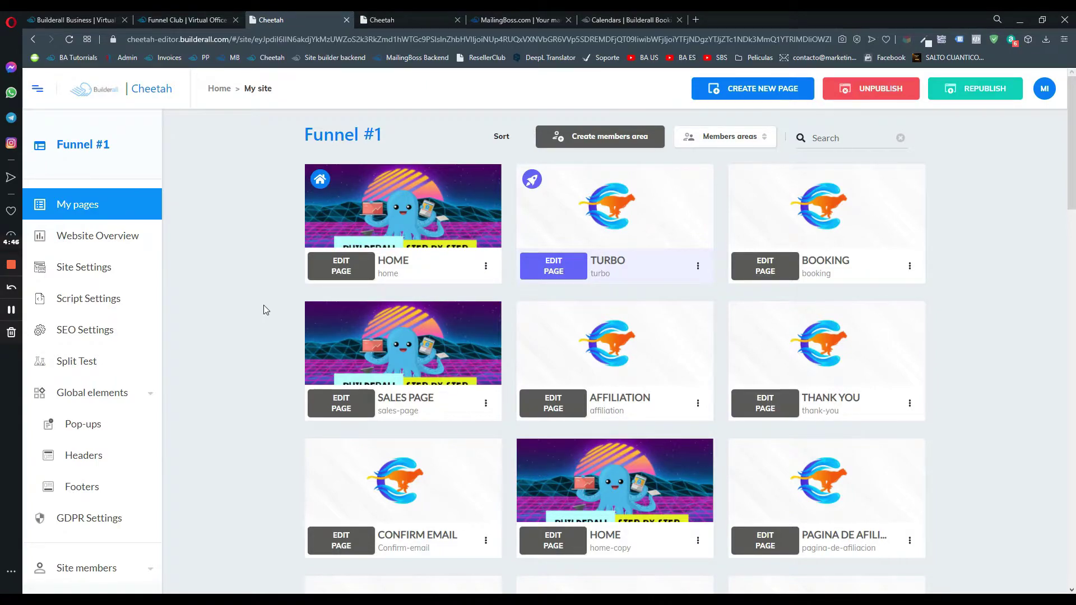
Step: Open Super Checkout from the Funnel #1 site and start creating a coupon list
{"action": "scroll", "coordinate": [264, 307], "scroll_direction": "down", "scroll_amount": 1}
{"action": "scroll", "coordinate": [293, 238], "scroll_direction": "up", "scroll_amount": 1}
{"action": "scroll", "coordinate": [226, 275], "scroll_direction": "down", "scroll_amount": 1}
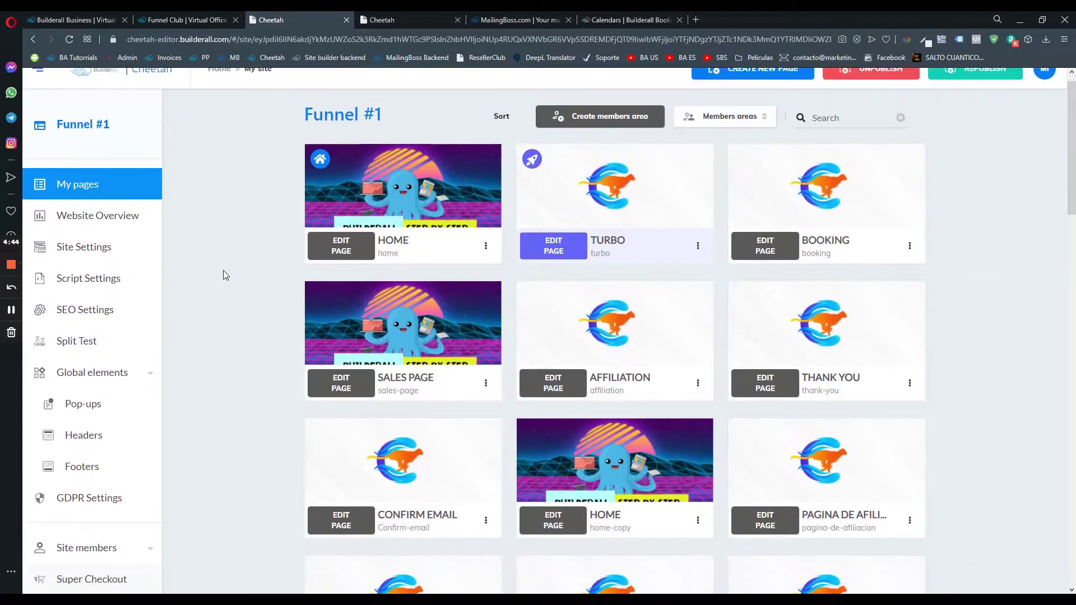
{"action": "scroll", "coordinate": [223, 275], "scroll_direction": "down", "scroll_amount": 2}
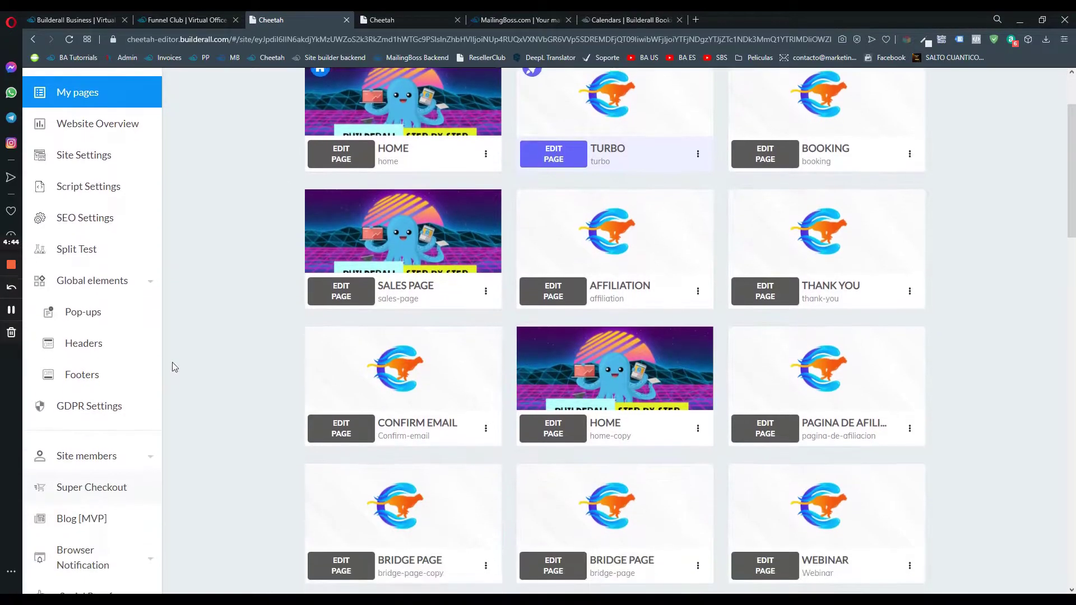
{"action": "left_click", "coordinate": [96, 488]}
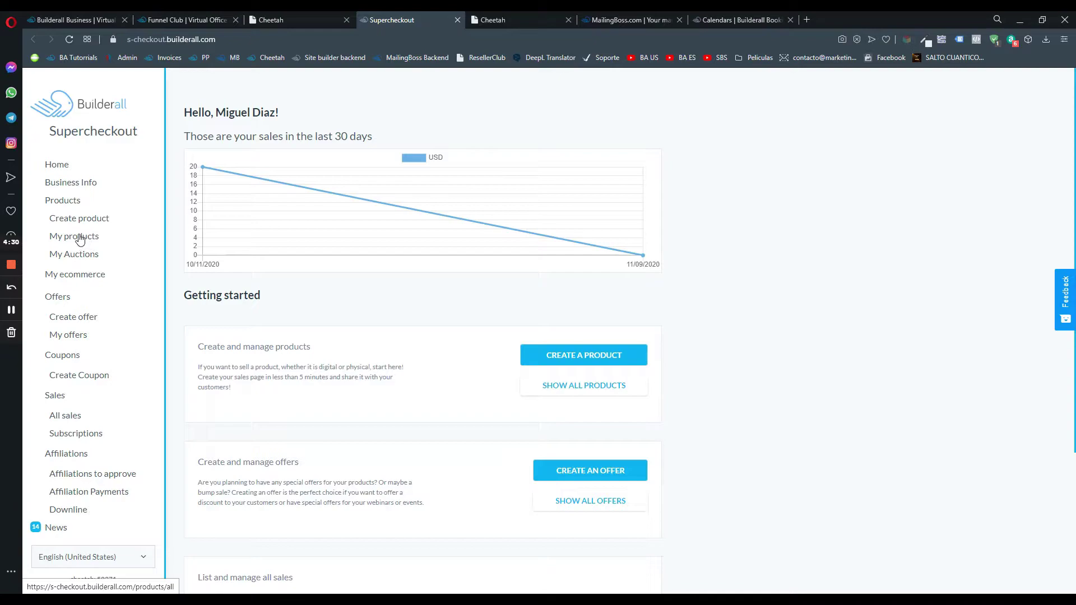
{"action": "left_click", "coordinate": [78, 379]}
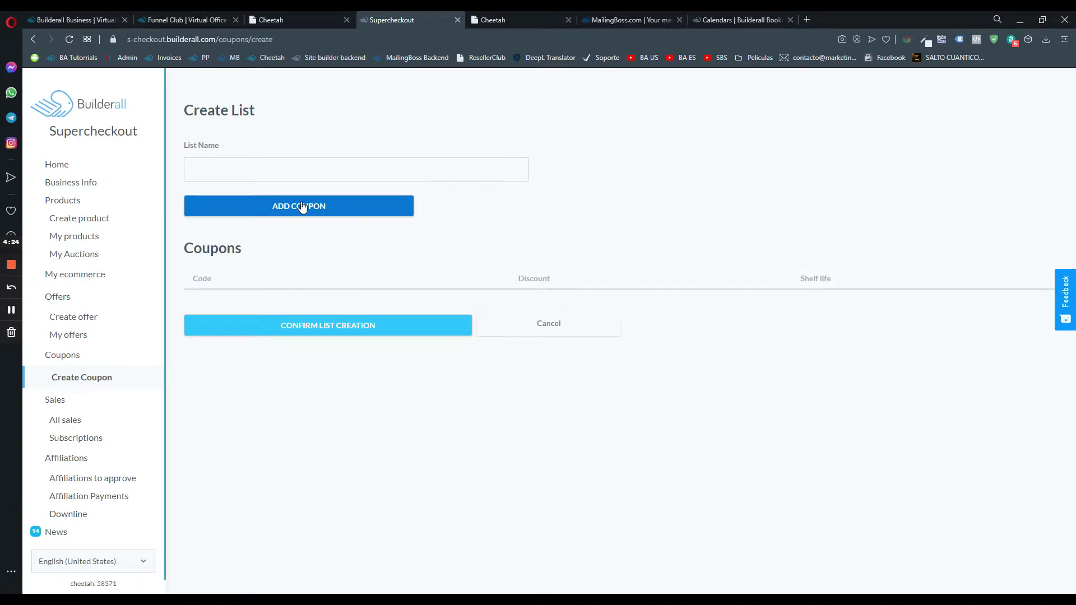
Step: Name the coupon list FREETRIAL and add a new coupon named FREETRIAL to it
{"action": "left_click", "coordinate": [289, 170]}
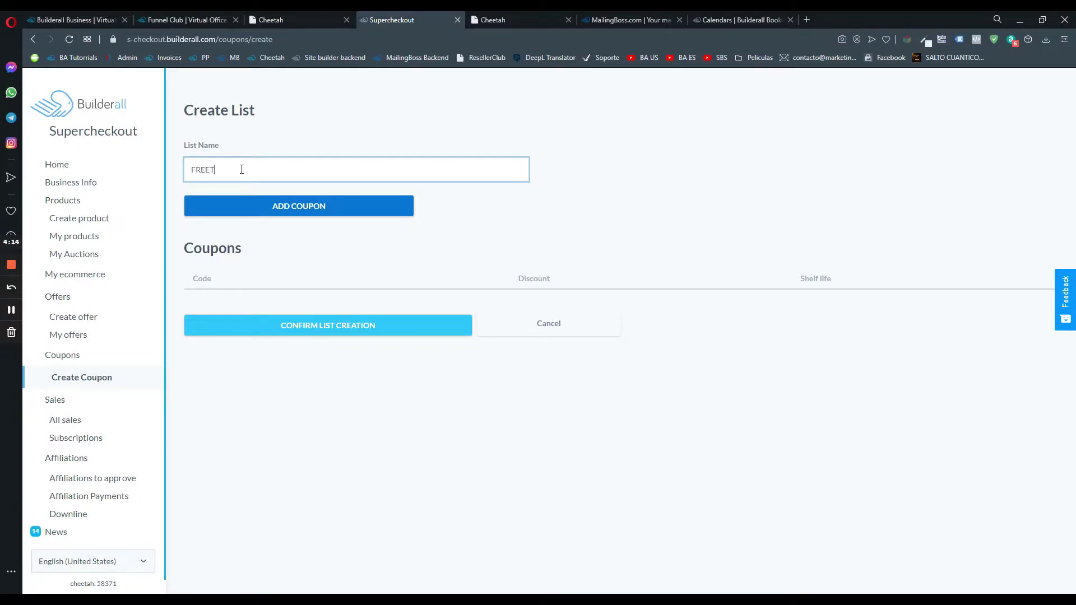
{"action": "type", "text": "RIAL"}
{"action": "left_click", "coordinate": [319, 210]}
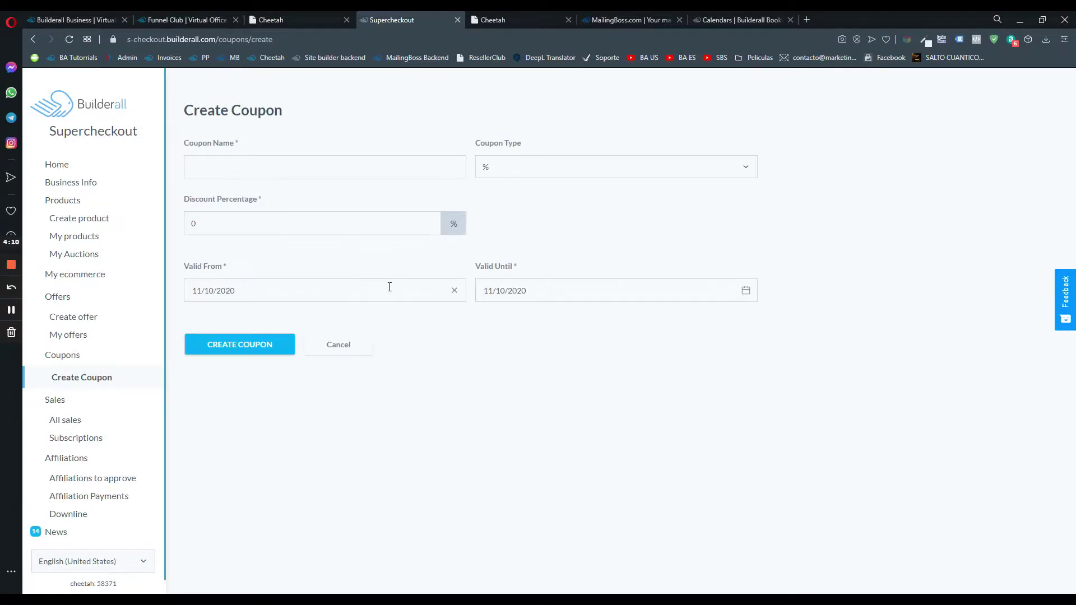
{"action": "left_click", "coordinate": [305, 176]}
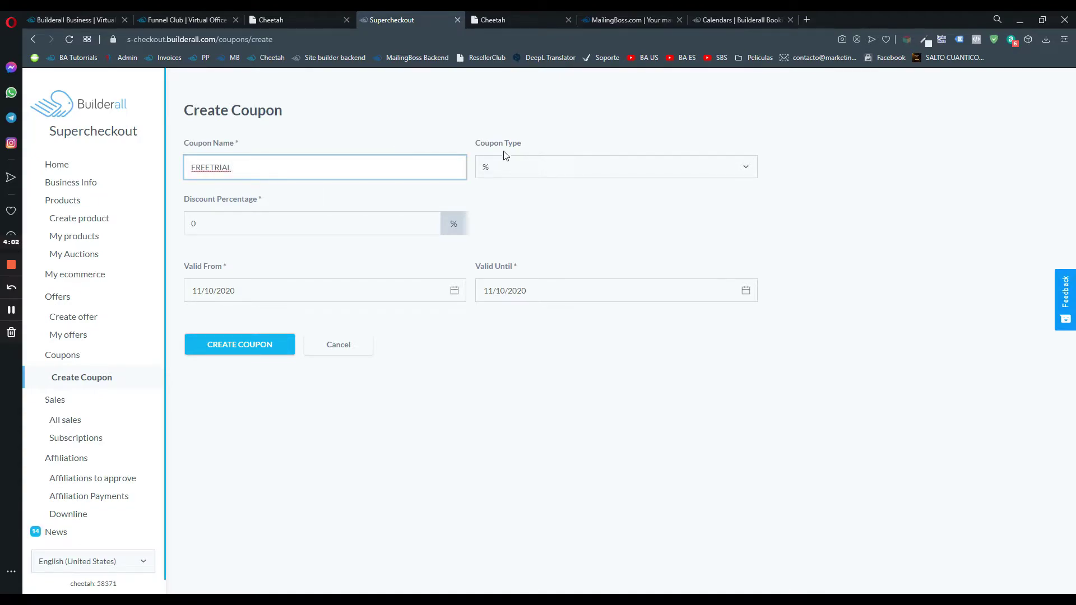
Step: Check the available coupon types, keep the percentage type, and set the discount percentage to 30
{"action": "left_click", "coordinate": [537, 194]}
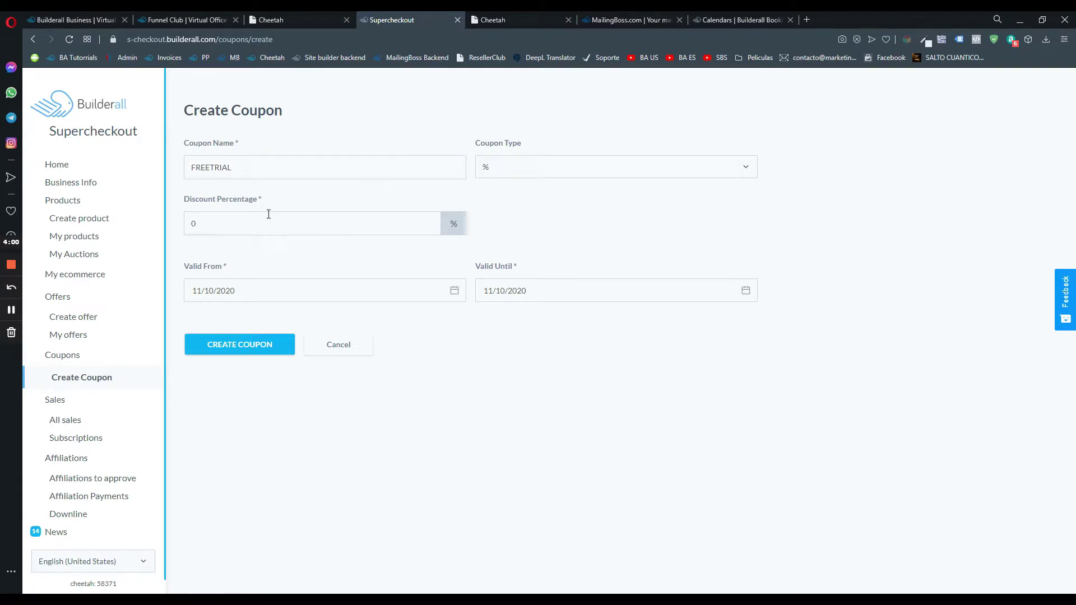
{"action": "left_click", "coordinate": [508, 167]}
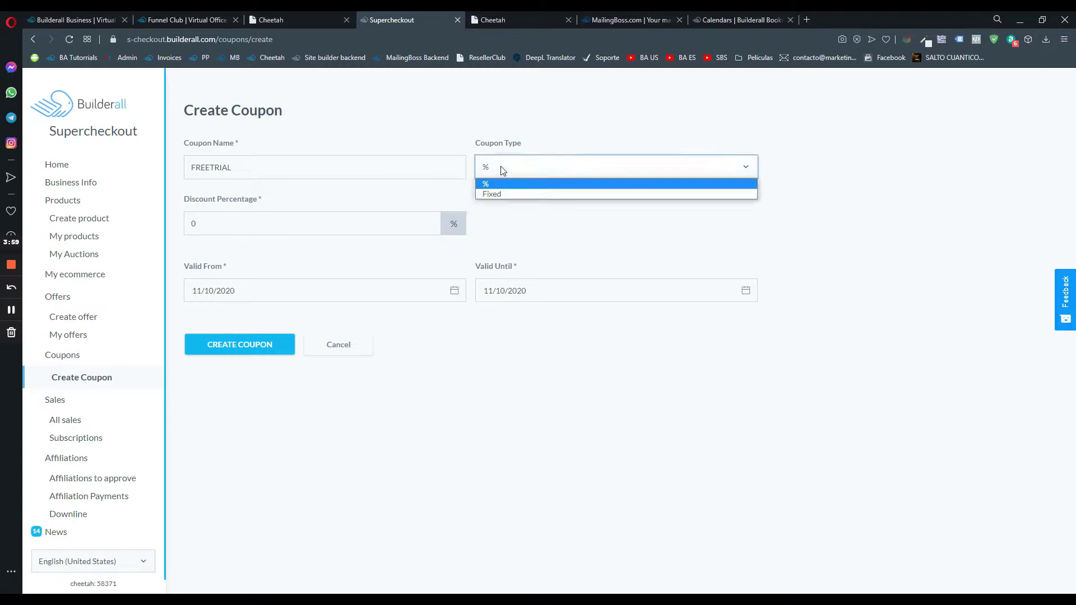
{"action": "left_click", "coordinate": [507, 226]}
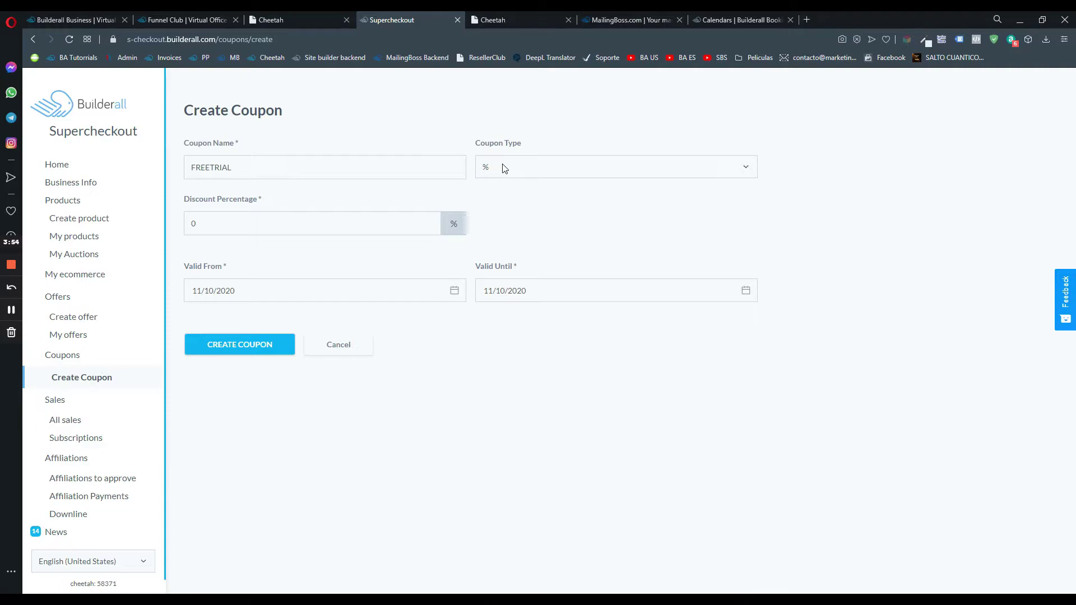
{"action": "left_click", "coordinate": [287, 235]}
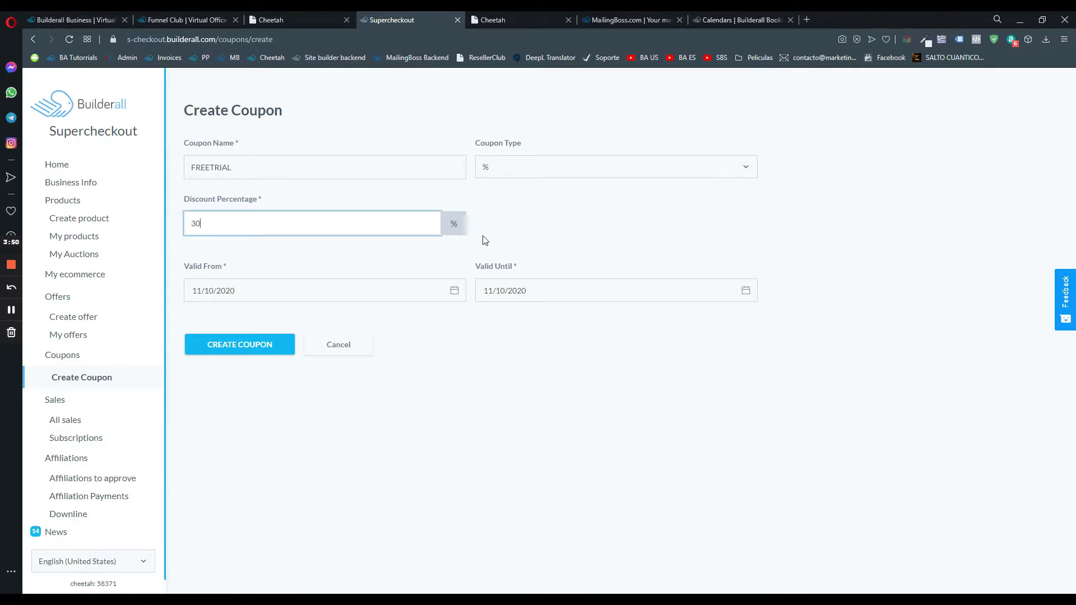
Step: Change the FREETRIAL coupon's type to Fixed and set its fixed value to 30.00
{"action": "left_click", "coordinate": [515, 170]}
{"action": "left_click", "coordinate": [507, 193]}
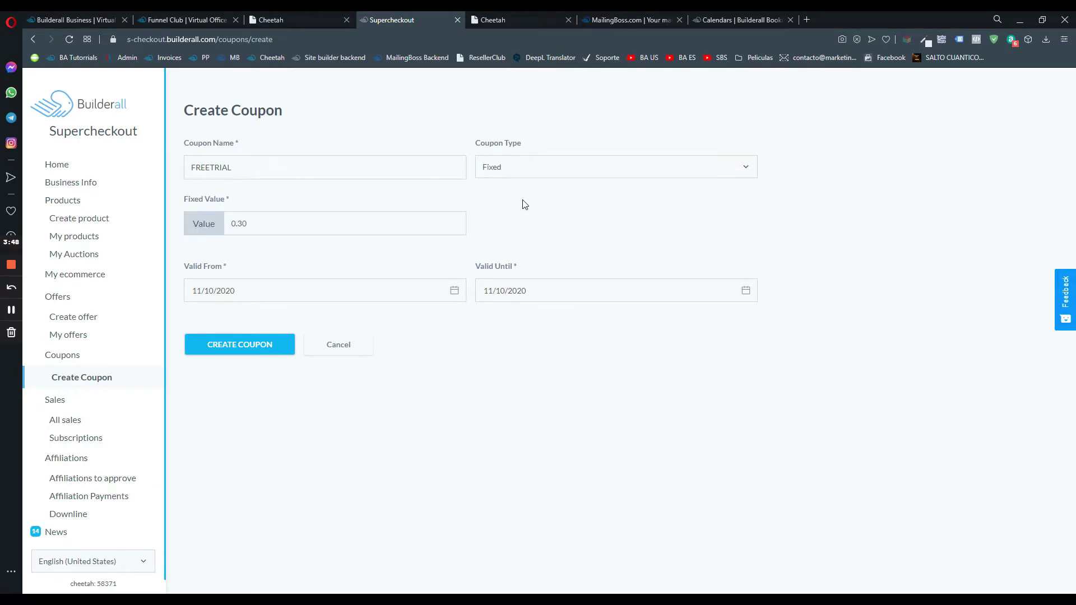
{"action": "left_click", "coordinate": [274, 225]}
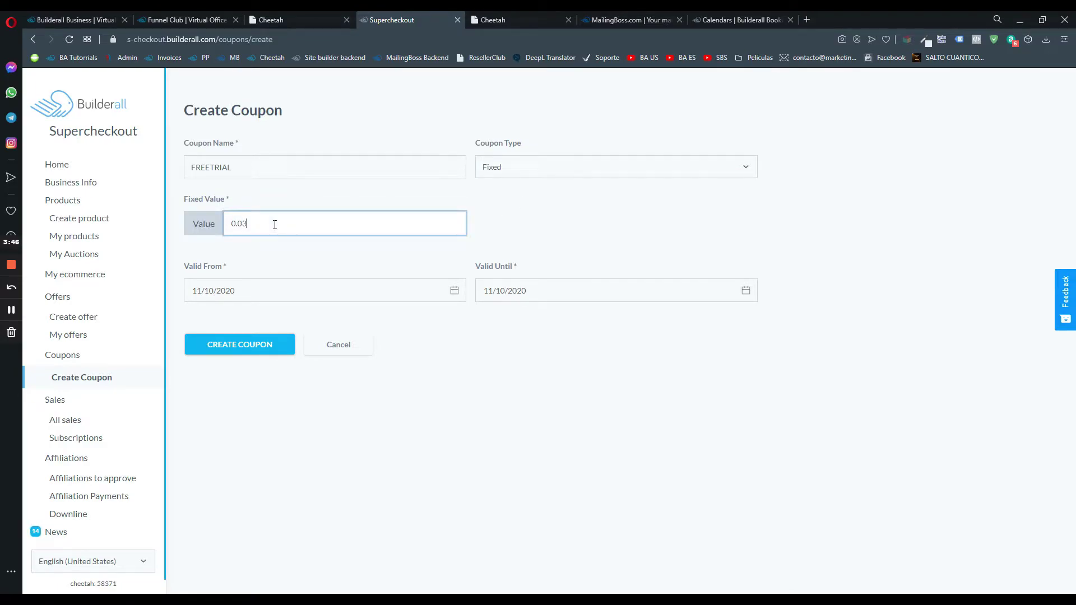
{"action": "left_click", "coordinate": [634, 245]}
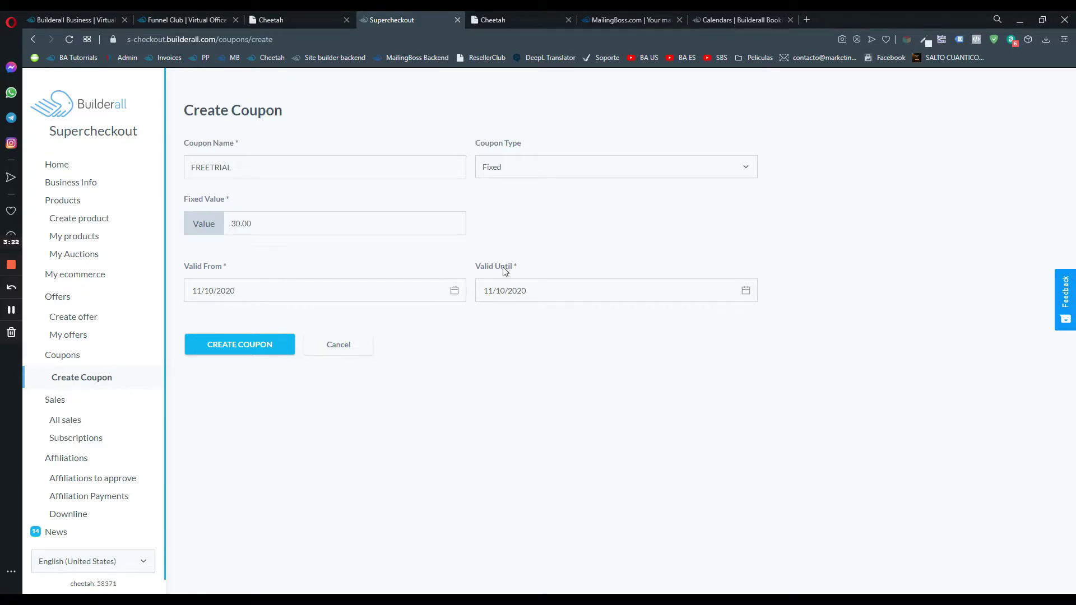
Step: Set the FREETRIAL coupon's Valid Until date to 12/10/2020 and create the coupon
{"action": "left_click", "coordinate": [721, 293]}
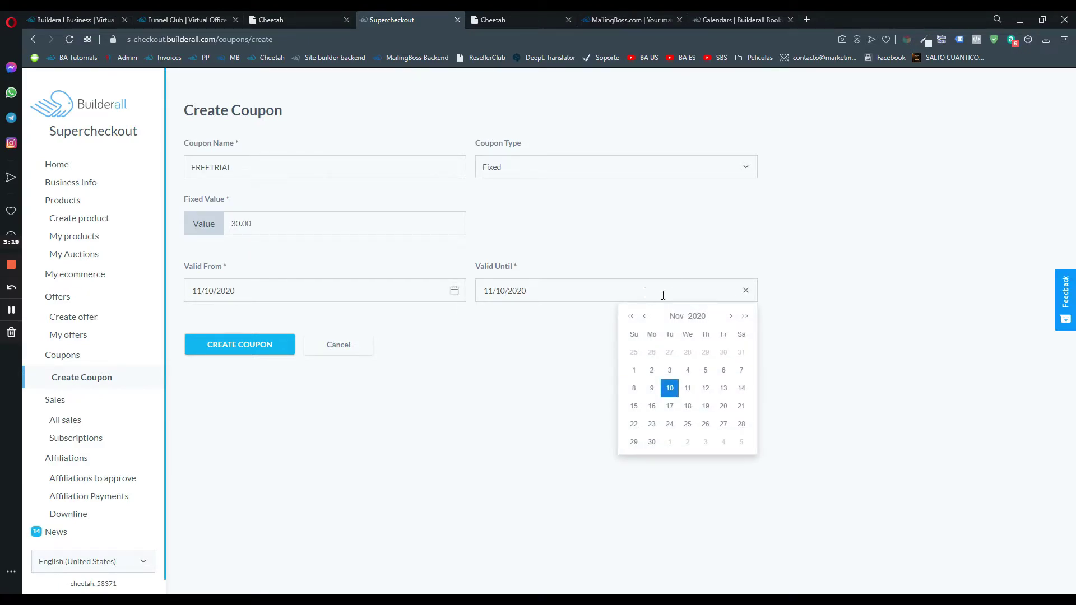
{"action": "left_click", "coordinate": [730, 316]}
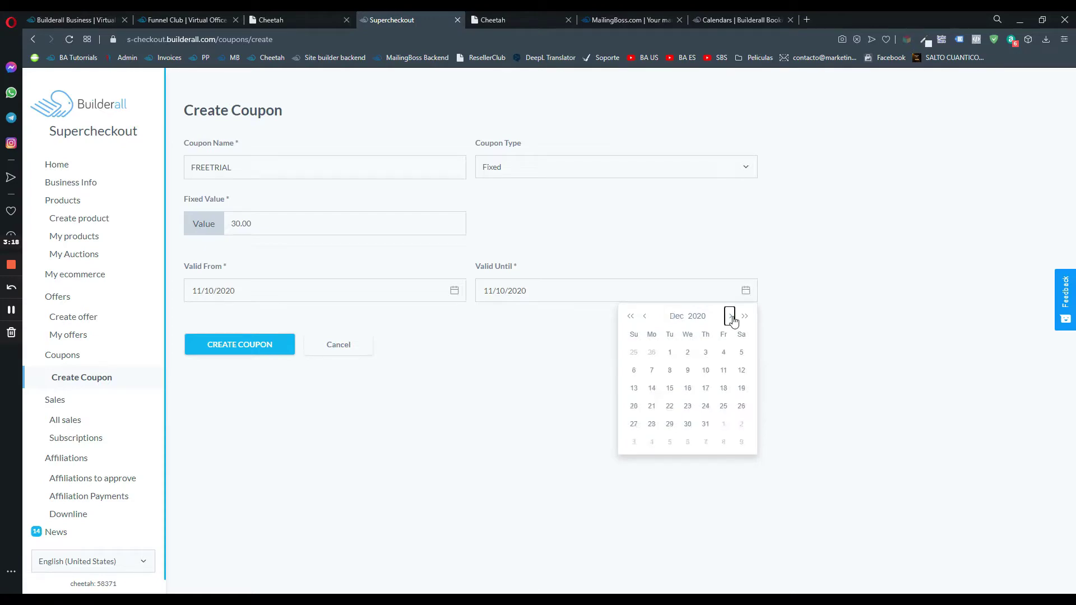
{"action": "left_click", "coordinate": [707, 371]}
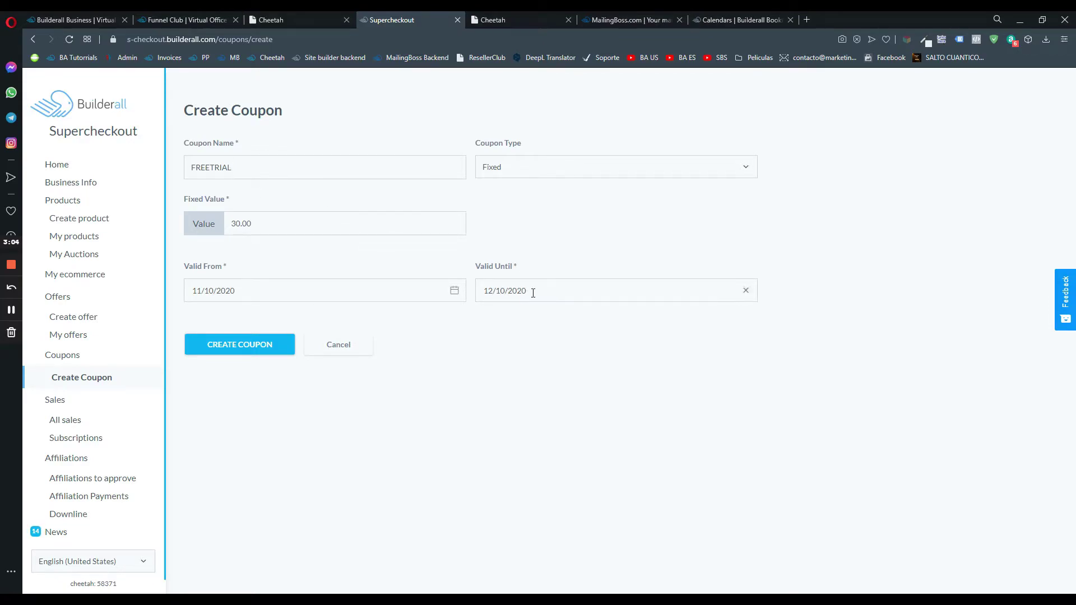
{"action": "left_click", "coordinate": [239, 346]}
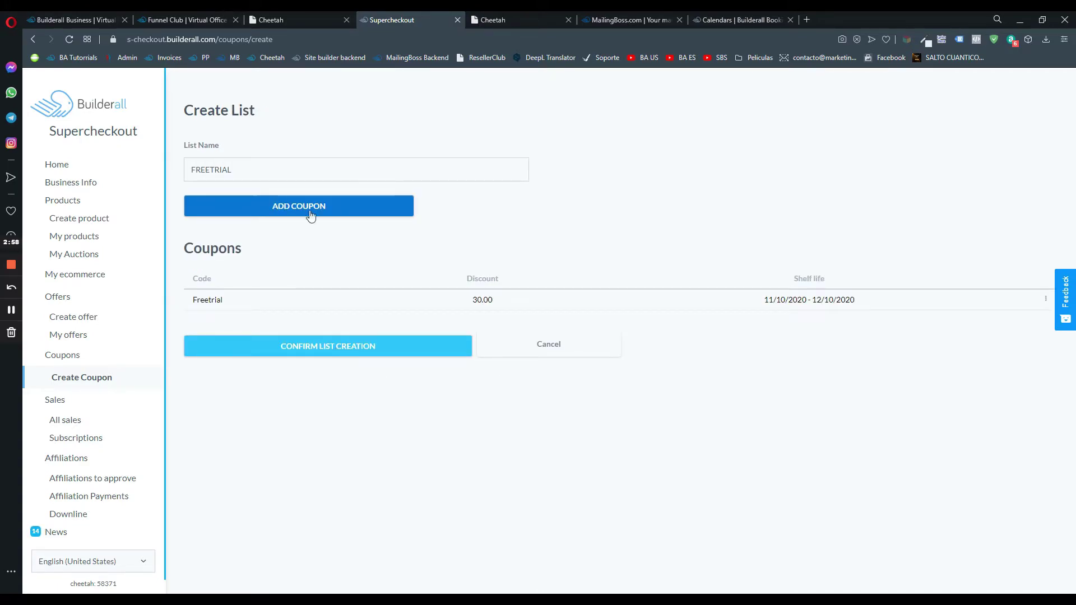
Step: Rename the coupon list to 50%Discount and start adding another coupon to it
{"action": "double_click", "coordinate": [292, 170]}
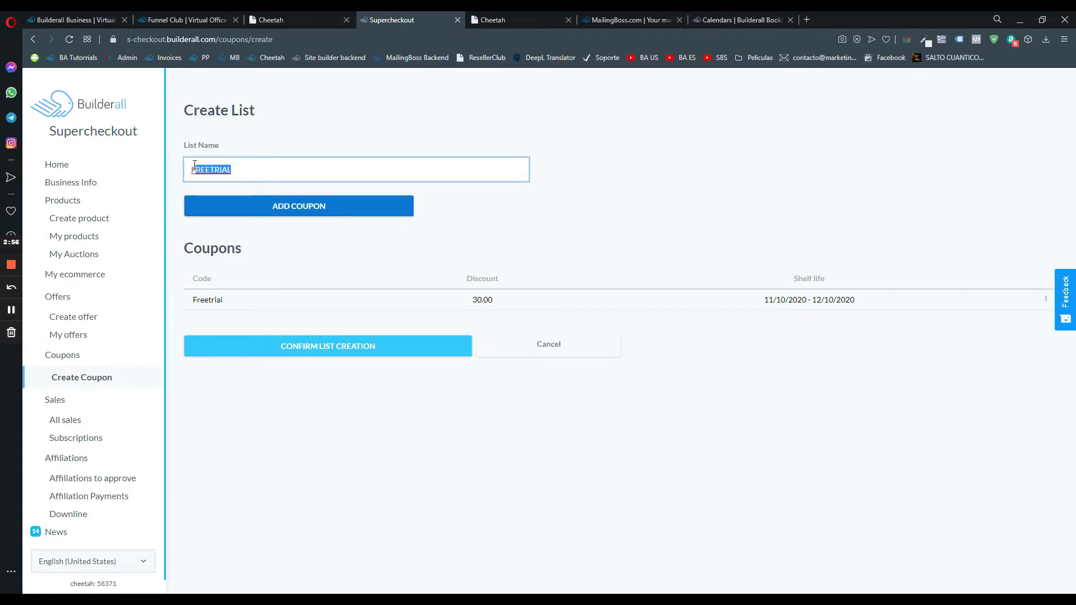
{"action": "type", "text": "50%Discount"}
{"action": "left_click", "coordinate": [282, 216]}
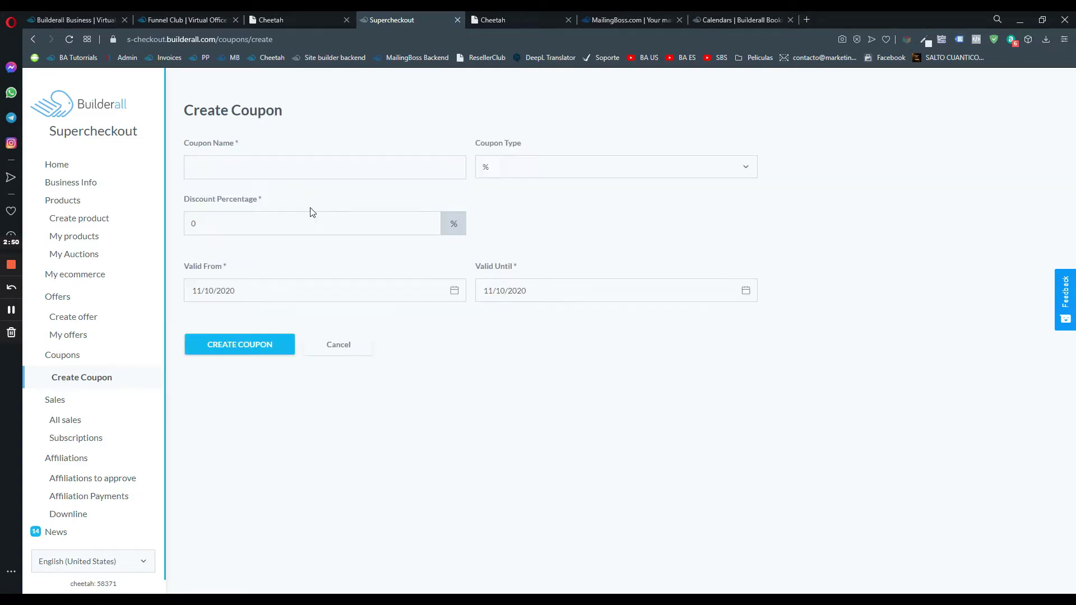
Step: Name the new coupon 50DISCOUNT and set its discount percentage to 50
{"action": "left_click", "coordinate": [315, 170]}
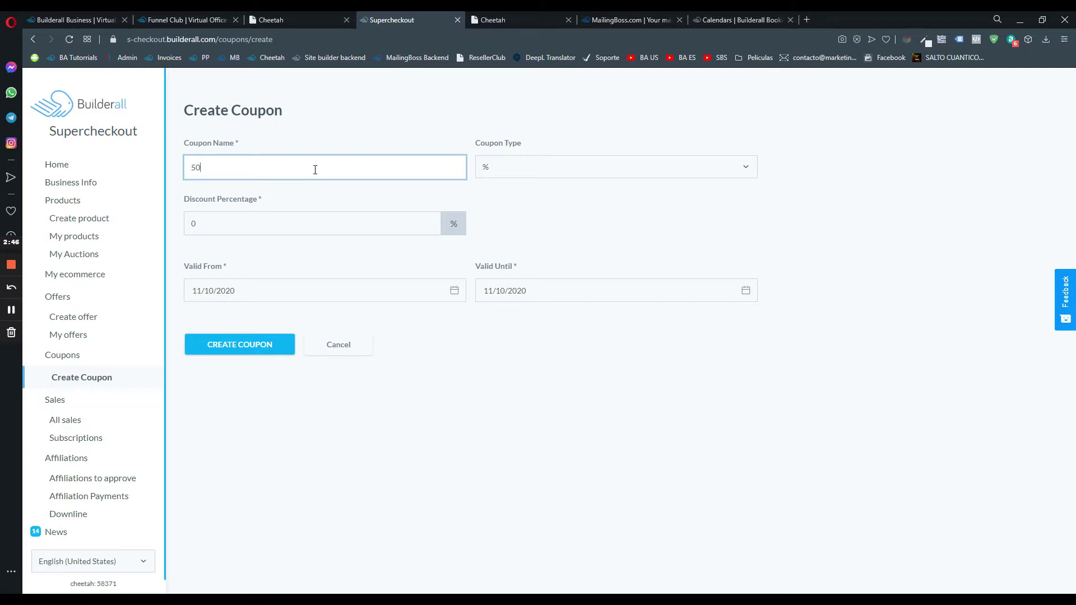
{"action": "type", "text": "50DISCOUNT"}
{"action": "left_click", "coordinate": [333, 231]}
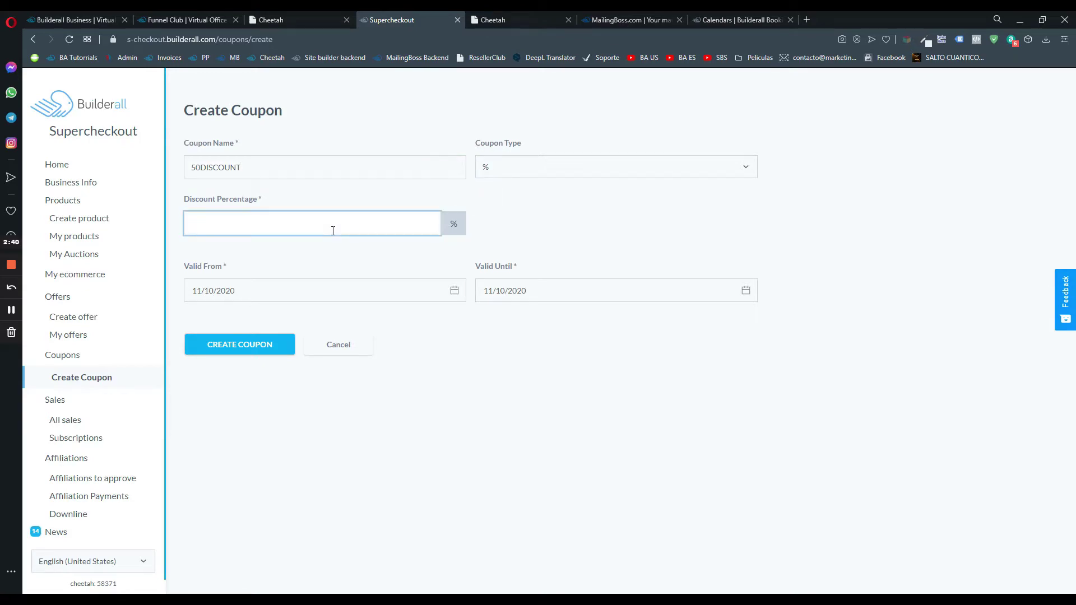
{"action": "type", "text": "50"}
{"action": "left_click", "coordinate": [489, 383]}
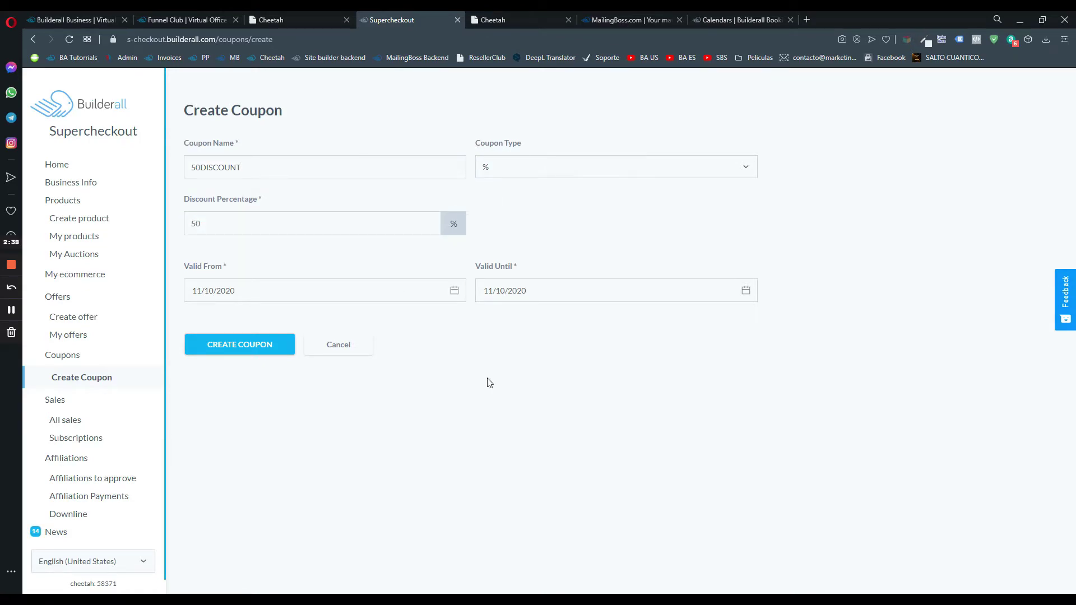
Step: Set the 50DISCOUNT coupon's Valid Until date to 12/10/2020 and create the coupon
{"action": "left_click", "coordinate": [670, 293]}
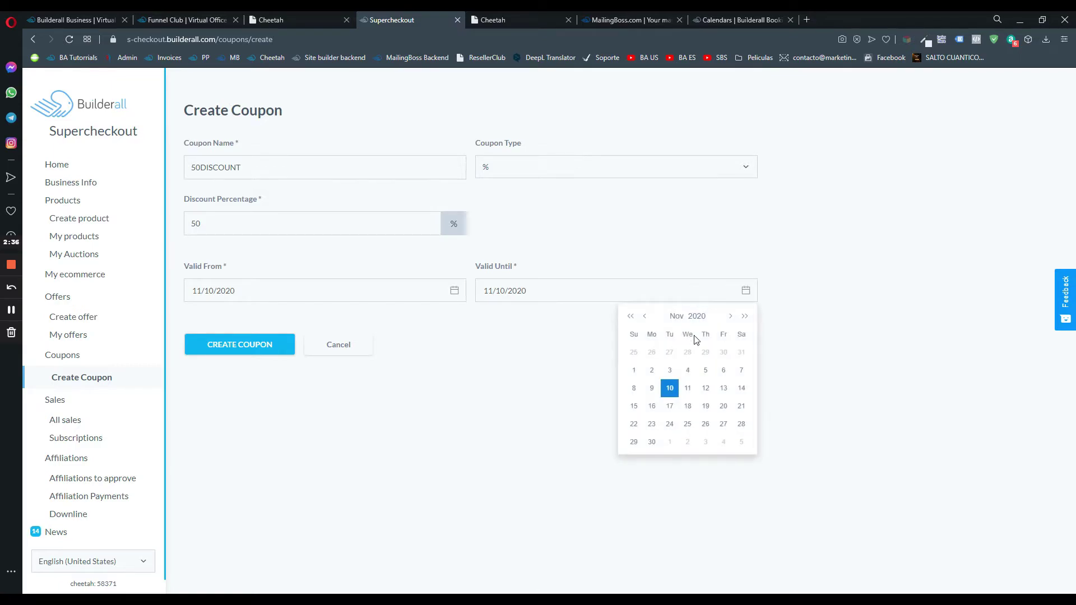
{"action": "left_click", "coordinate": [732, 317]}
{"action": "left_click", "coordinate": [707, 371]}
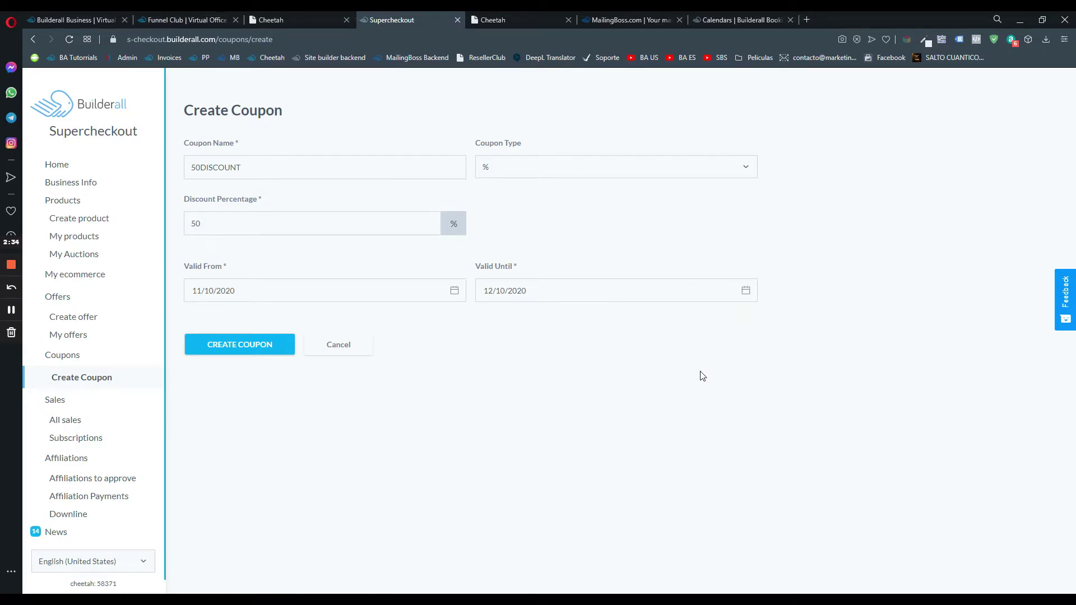
{"action": "left_click", "coordinate": [252, 350]}
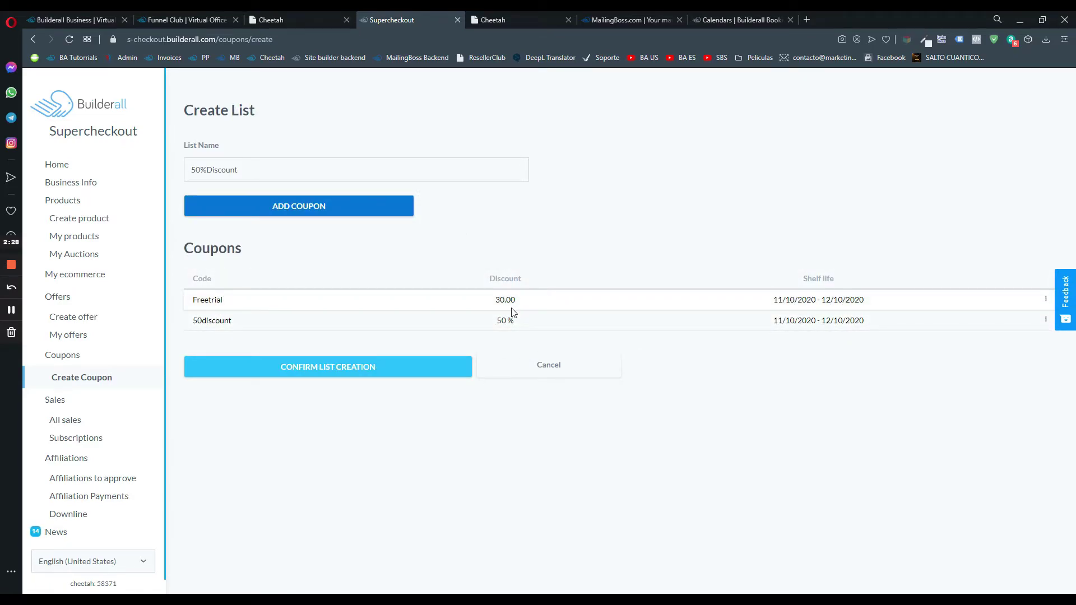
Step: Confirm creation of the 50%Discount list and review its entry and coupon codes in My Coupons
{"action": "left_click", "coordinate": [344, 372]}
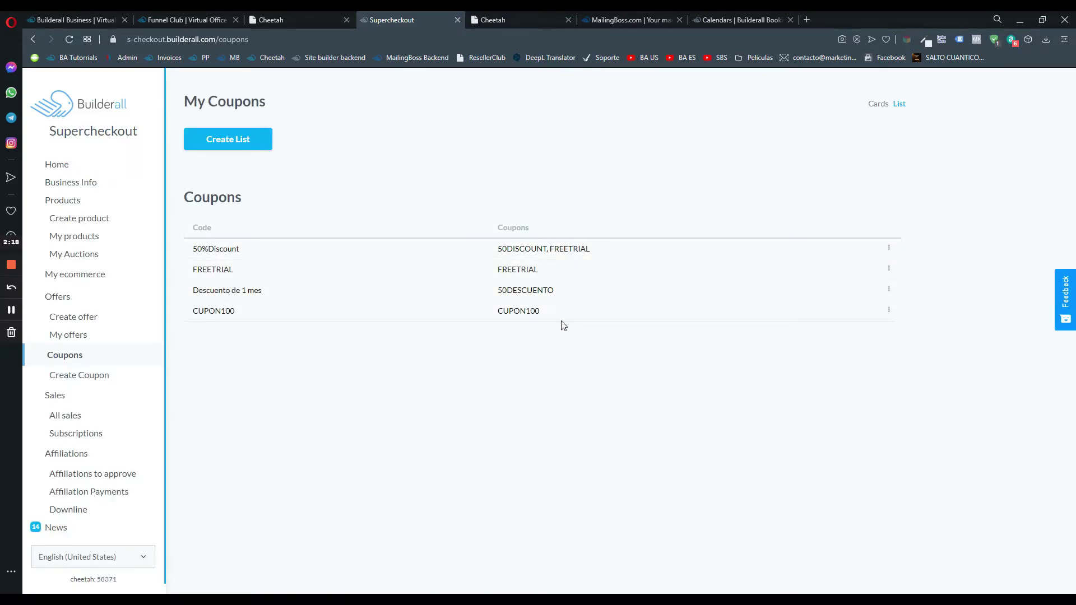
{"action": "left_click_drag", "start_coordinate": [194, 247], "coordinate": [611, 248]}
{"action": "left_click", "coordinate": [611, 248]}
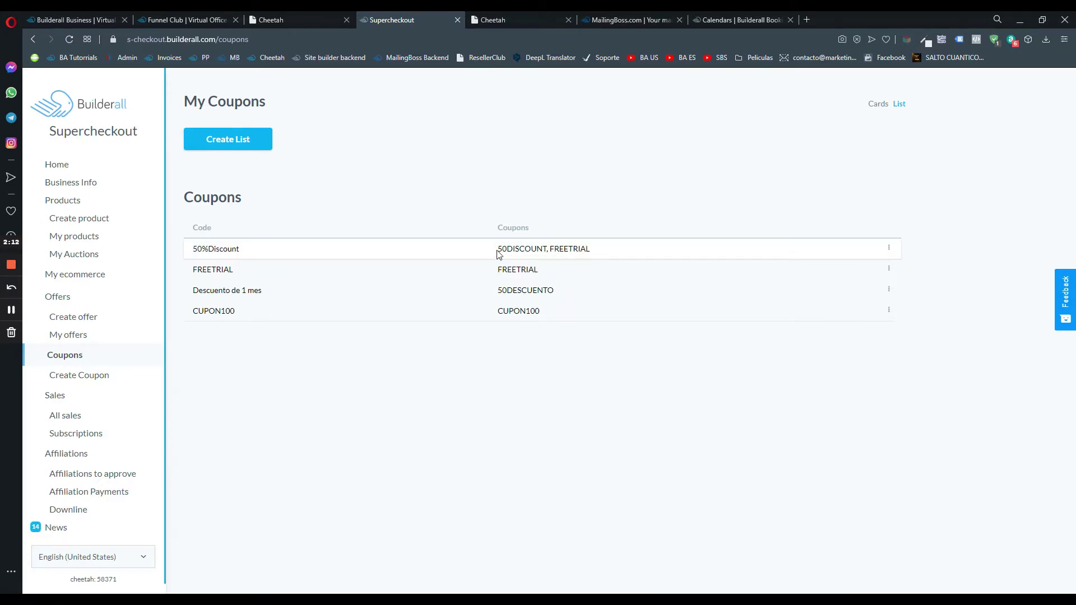
{"action": "left_click_drag", "start_coordinate": [500, 250], "coordinate": [606, 247]}
{"action": "left_click", "coordinate": [557, 248]}
{"action": "left_click", "coordinate": [606, 247]}
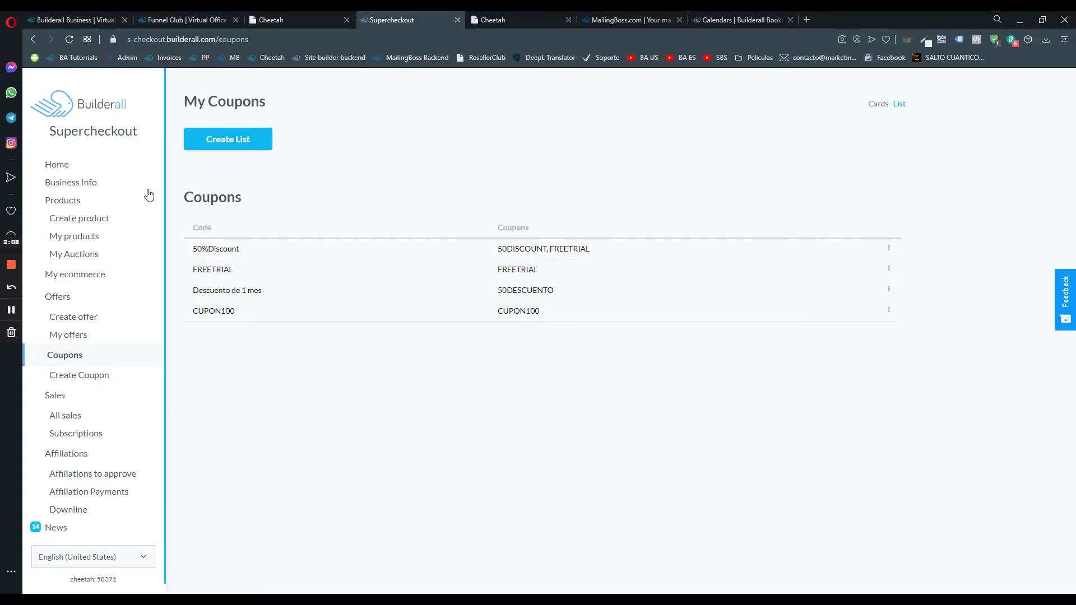
Step: Open the product Producto N#1 for editing and go to its pricing settings
{"action": "left_click", "coordinate": [87, 240]}
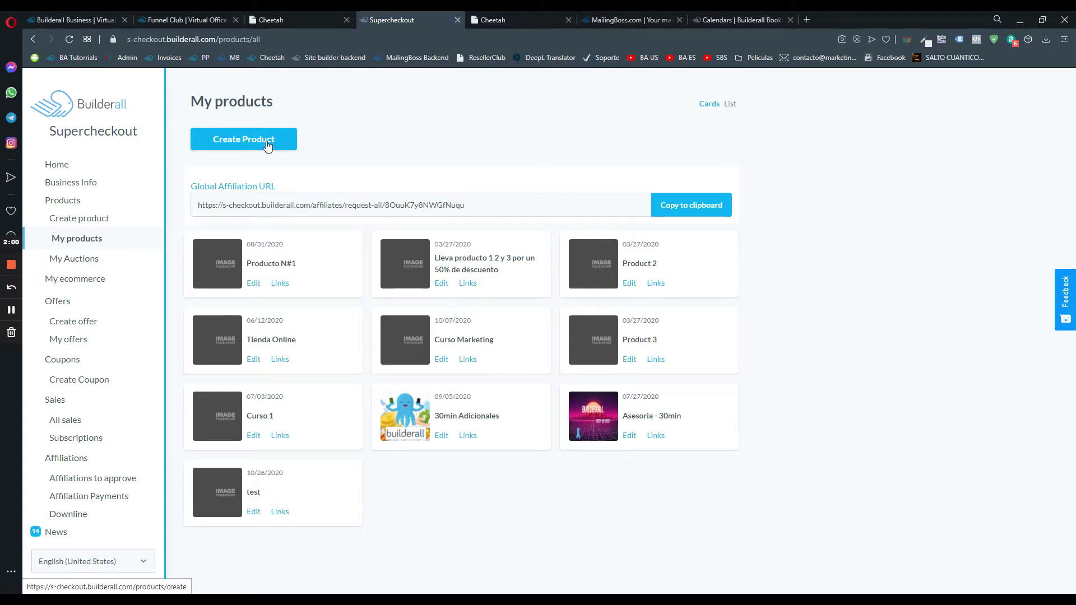
{"action": "left_click", "coordinate": [254, 283]}
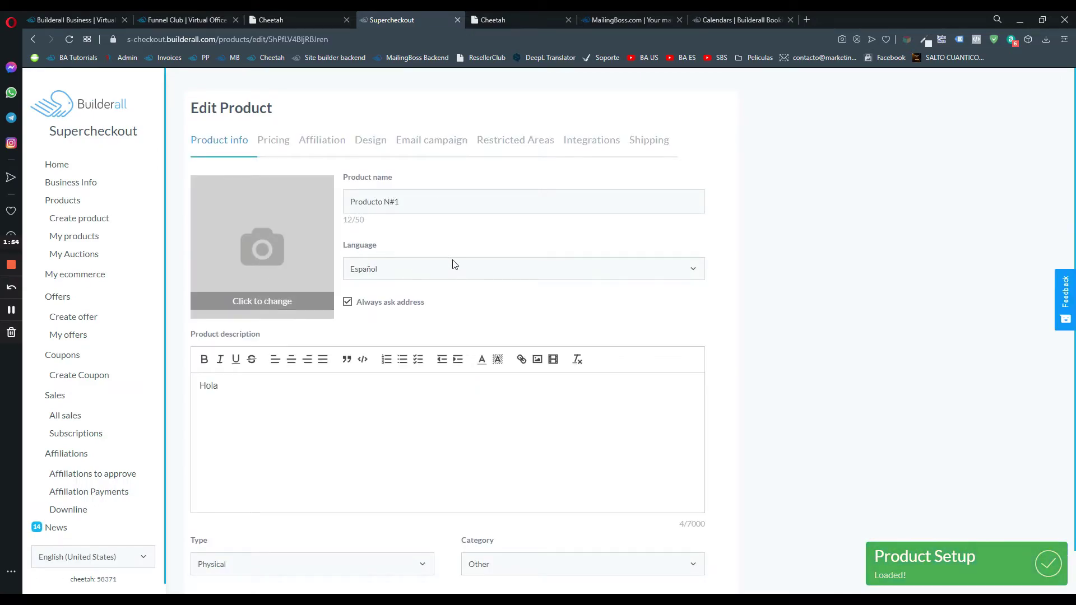
{"action": "left_click", "coordinate": [275, 142]}
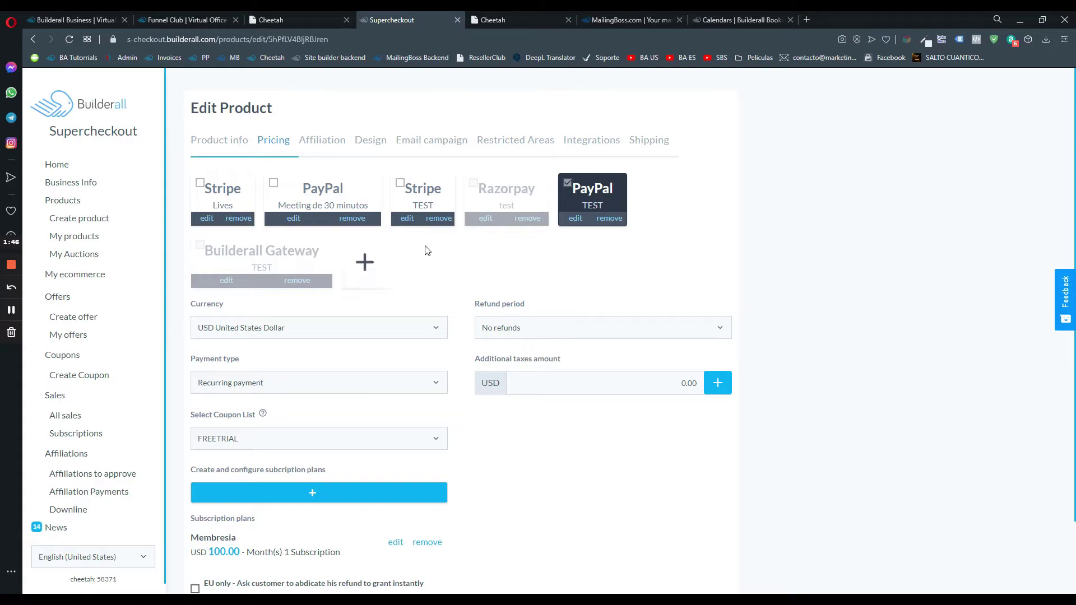
Step: Examine the Stripe and PayPal settings for adding a payment gateway, then close them without adding one
{"action": "left_click", "coordinate": [365, 263]}
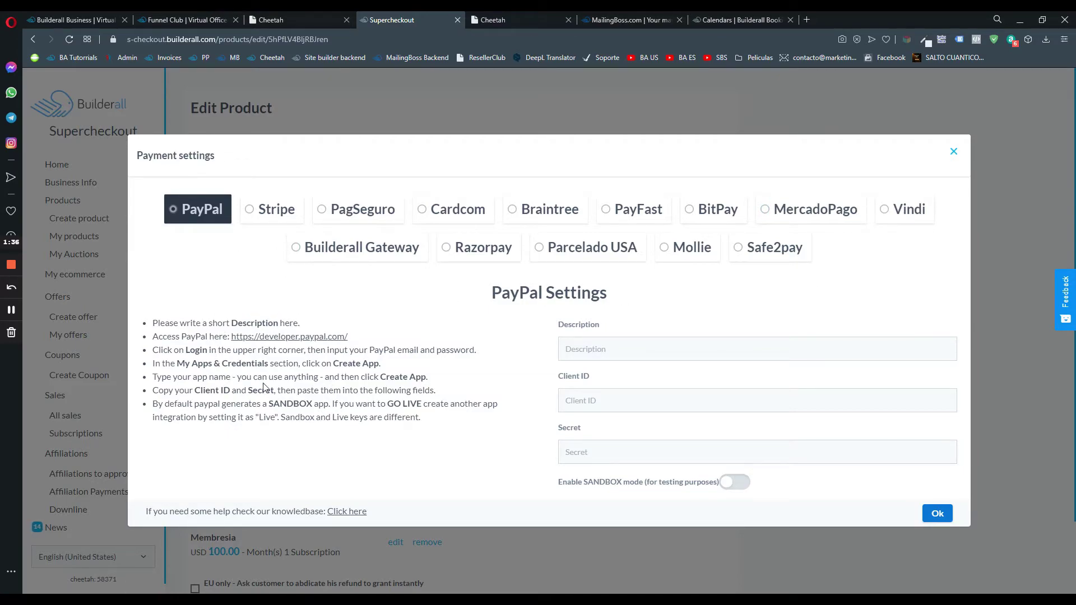
{"action": "left_click", "coordinate": [268, 216]}
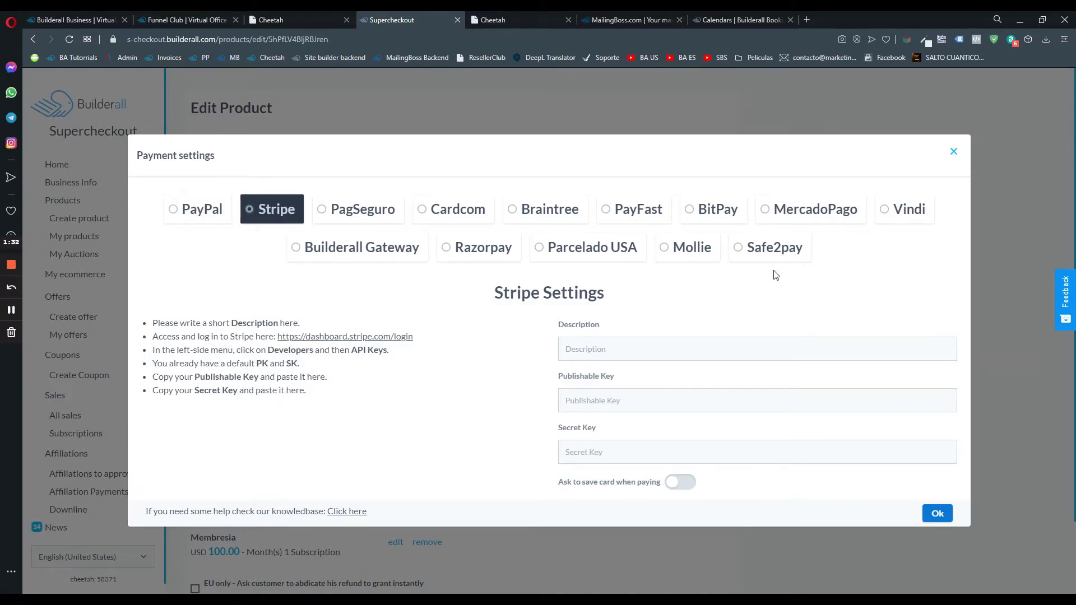
{"action": "left_click", "coordinate": [225, 209]}
{"action": "left_click", "coordinate": [954, 153]}
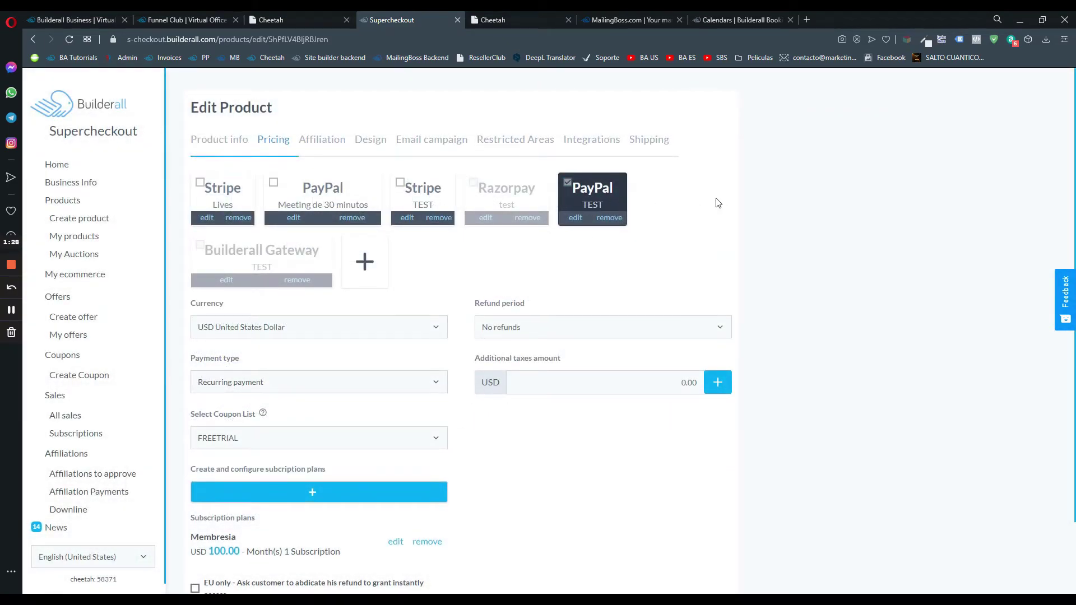
Step: Assign the 50%Discount coupon list to Producto N#1 in its pricing settings and save the product
{"action": "scroll", "coordinate": [336, 339], "scroll_direction": "down", "scroll_amount": 1}
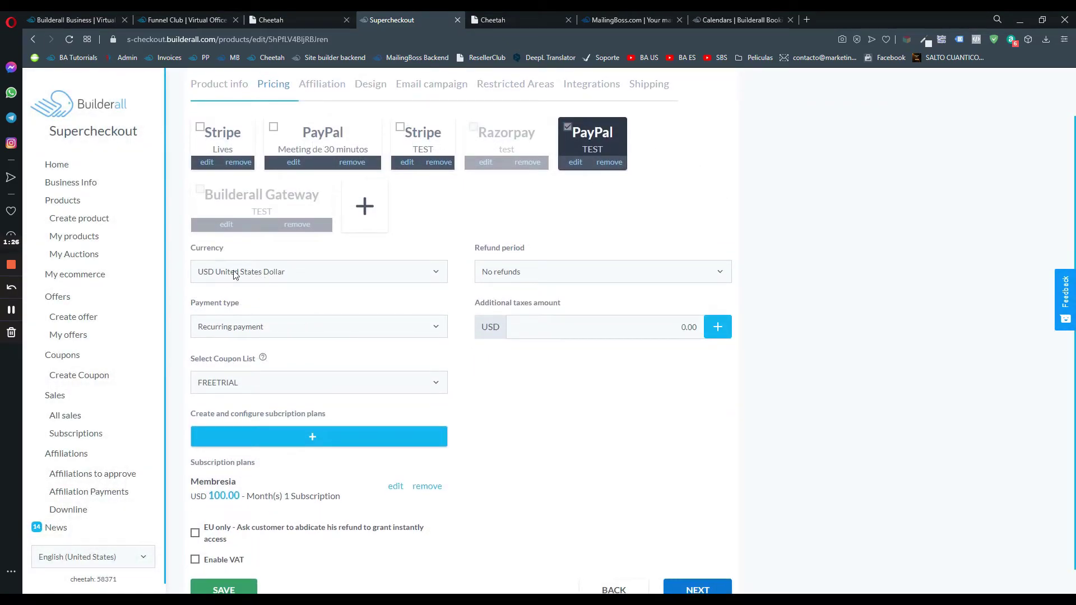
{"action": "scroll", "coordinate": [323, 320], "scroll_direction": "down", "scroll_amount": 1}
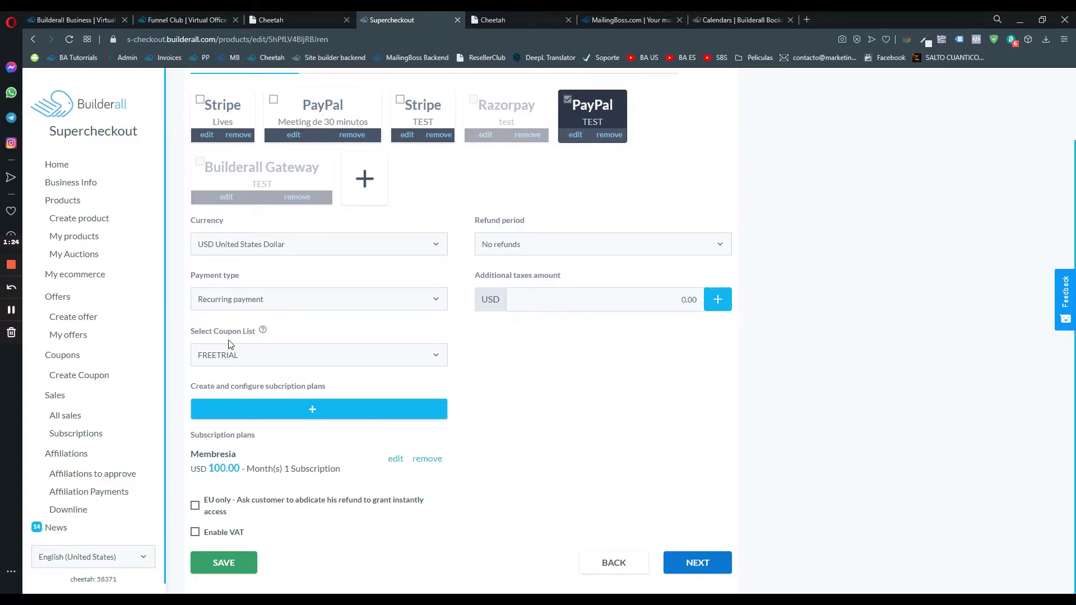
{"action": "left_click", "coordinate": [266, 355]}
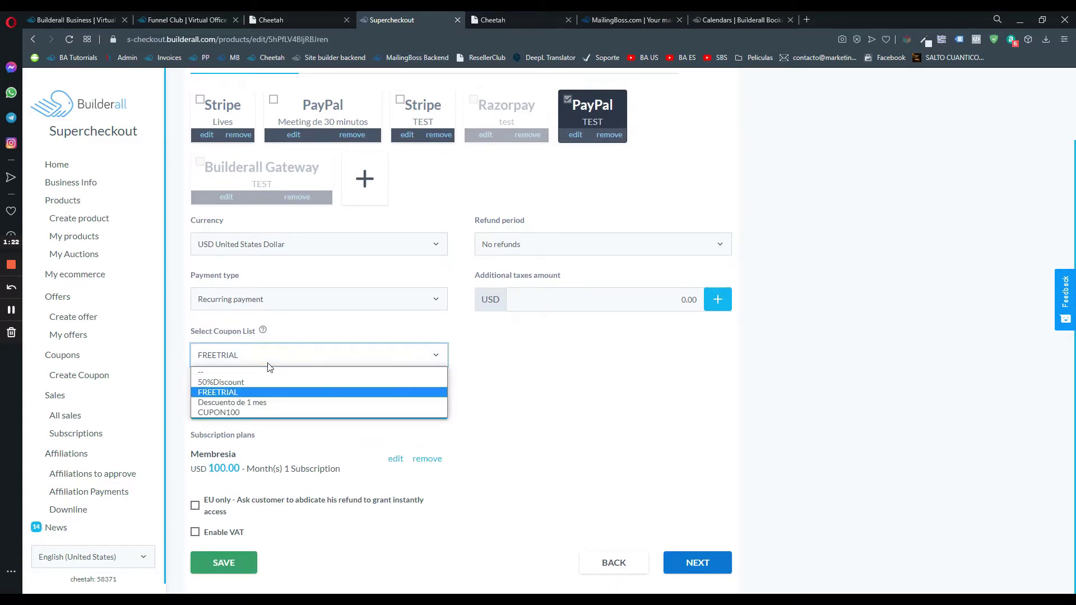
{"action": "left_click", "coordinate": [214, 383]}
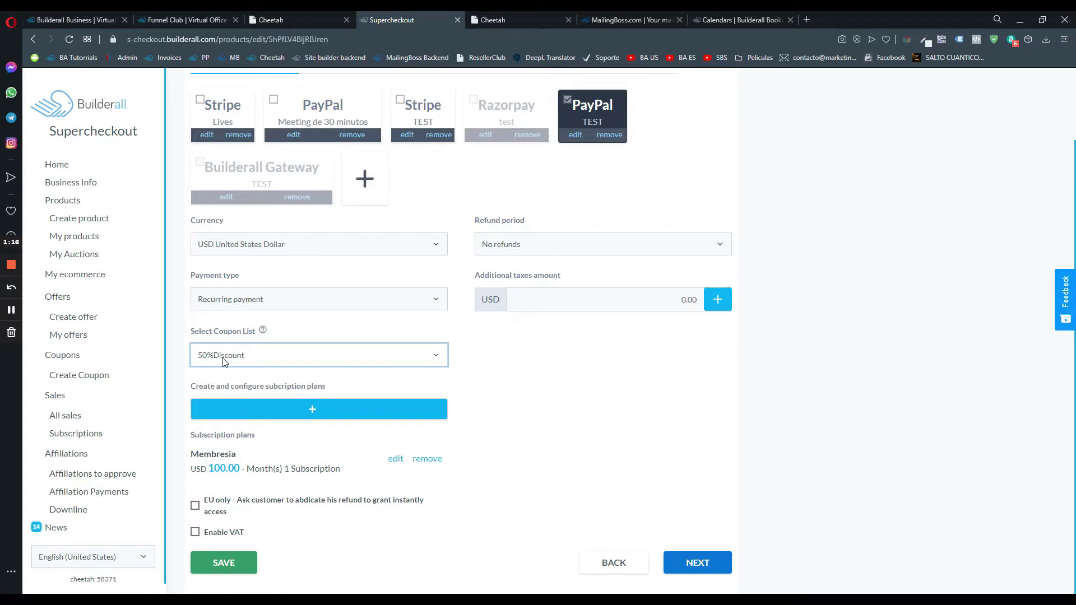
{"action": "left_click", "coordinate": [513, 394]}
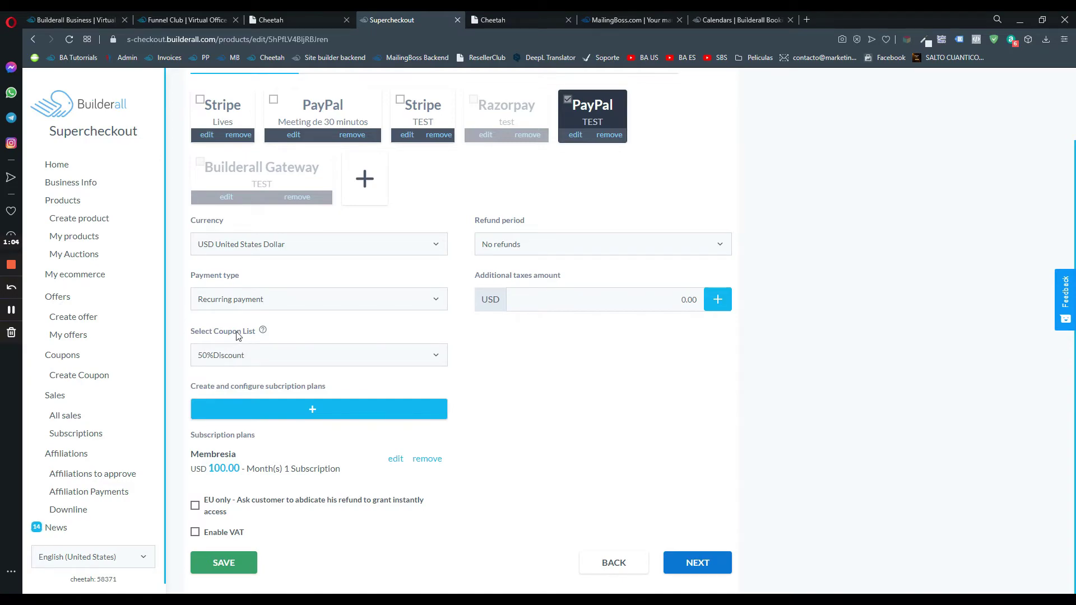
{"action": "scroll", "coordinate": [228, 365], "scroll_direction": "up", "scroll_amount": 2}
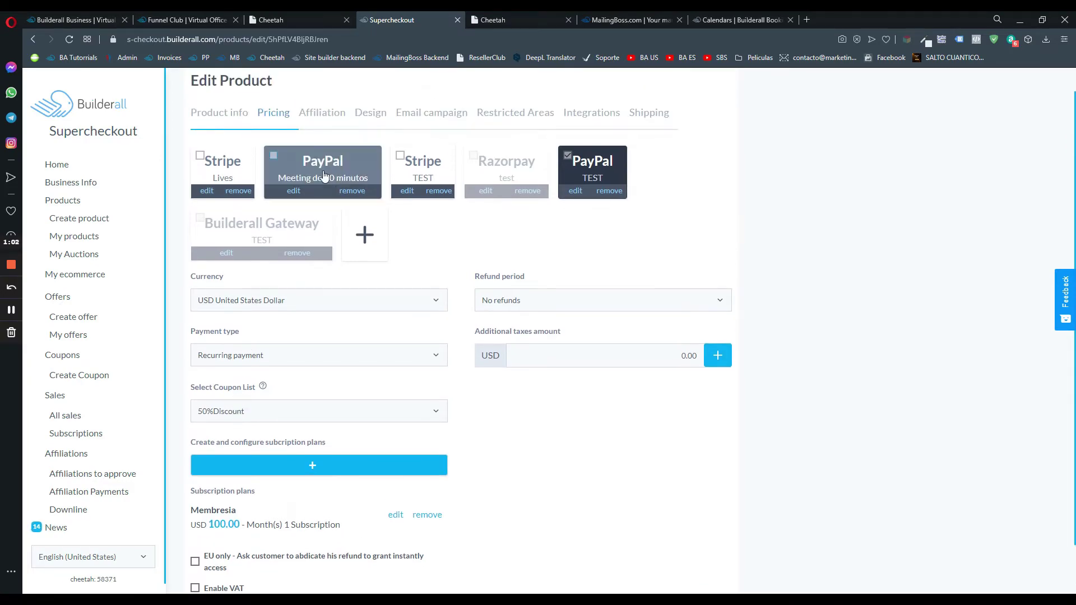
{"action": "scroll", "coordinate": [230, 392], "scroll_direction": "down", "scroll_amount": 2}
{"action": "left_click", "coordinate": [231, 564]}
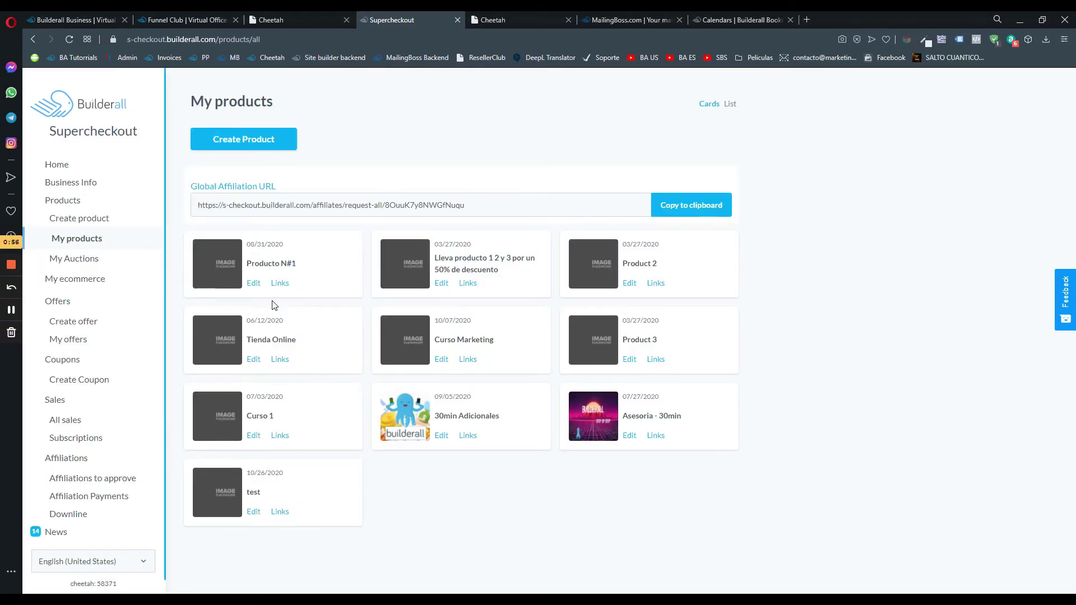
Step: Copy Producto N#1's Membresia subscription page link, load it in place of the unsaved Cheetah editor page and continue to the payment stage
{"action": "left_click", "coordinate": [280, 288]}
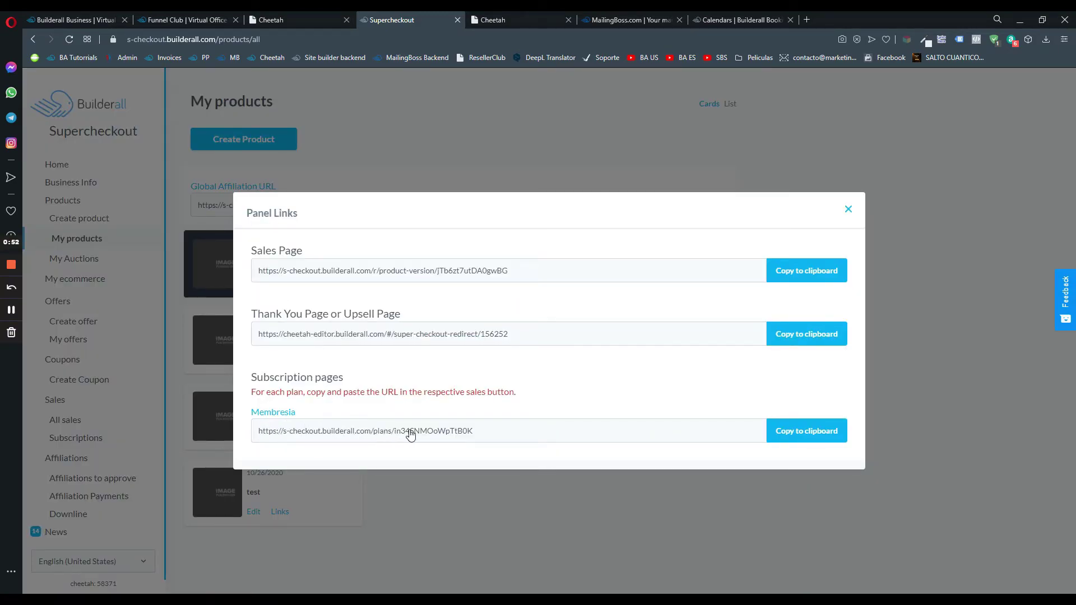
{"action": "left_click", "coordinate": [826, 438]}
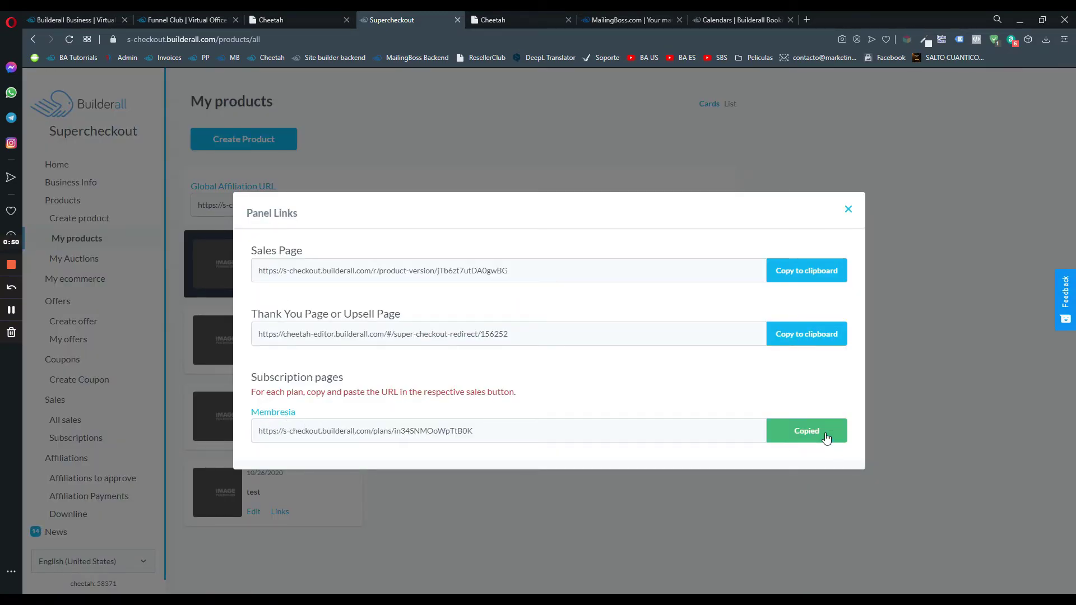
{"action": "left_click", "coordinate": [520, 20]}
{"action": "left_click", "coordinate": [522, 39]}
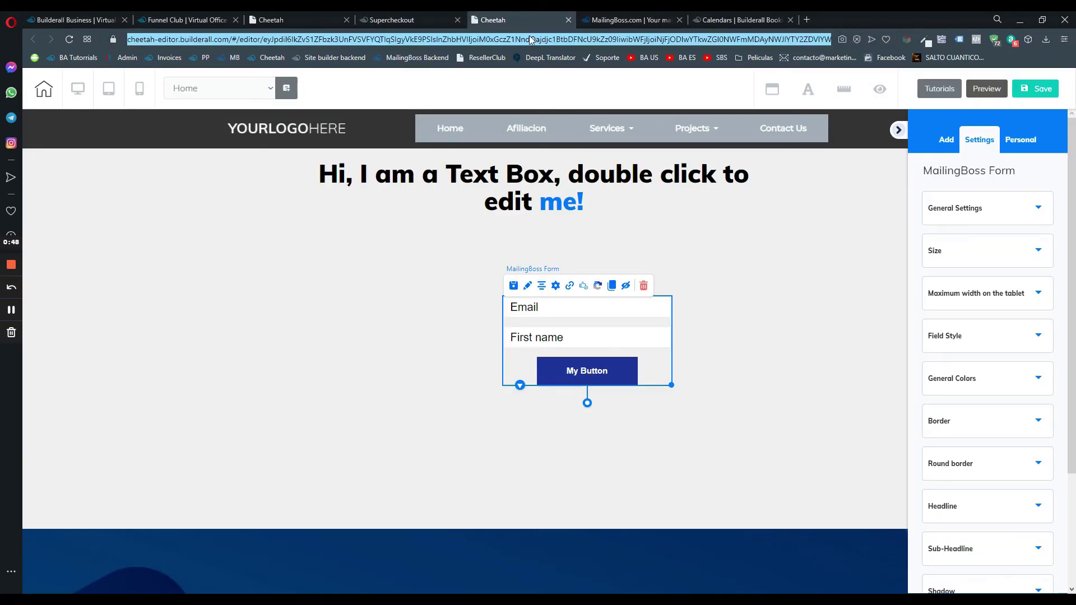
{"action": "key", "text": "ctrl+v"}
{"action": "key", "text": "Return"}
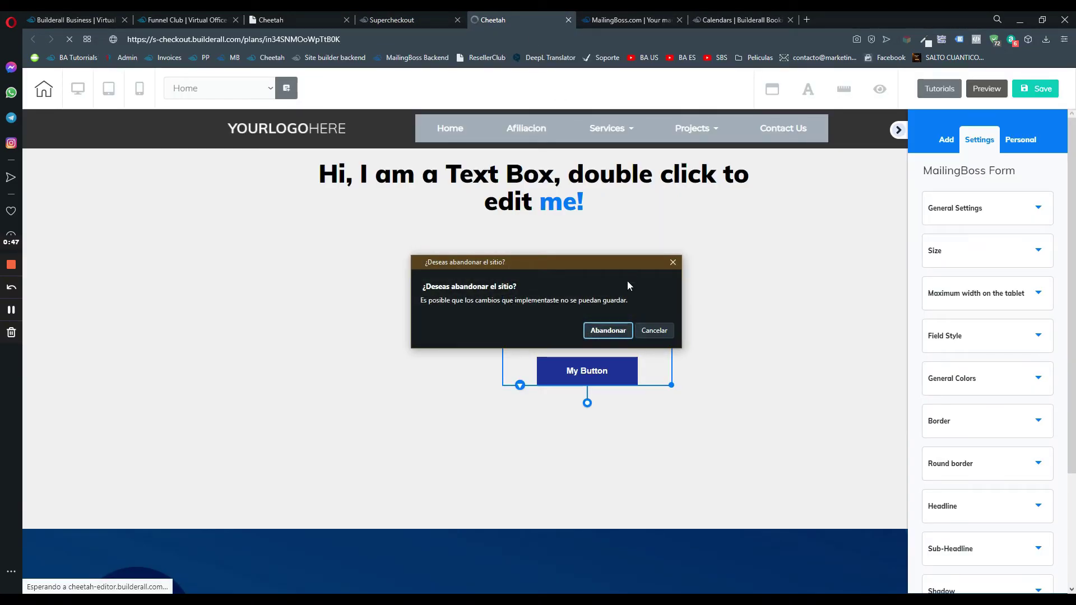
{"action": "left_click", "coordinate": [616, 332]}
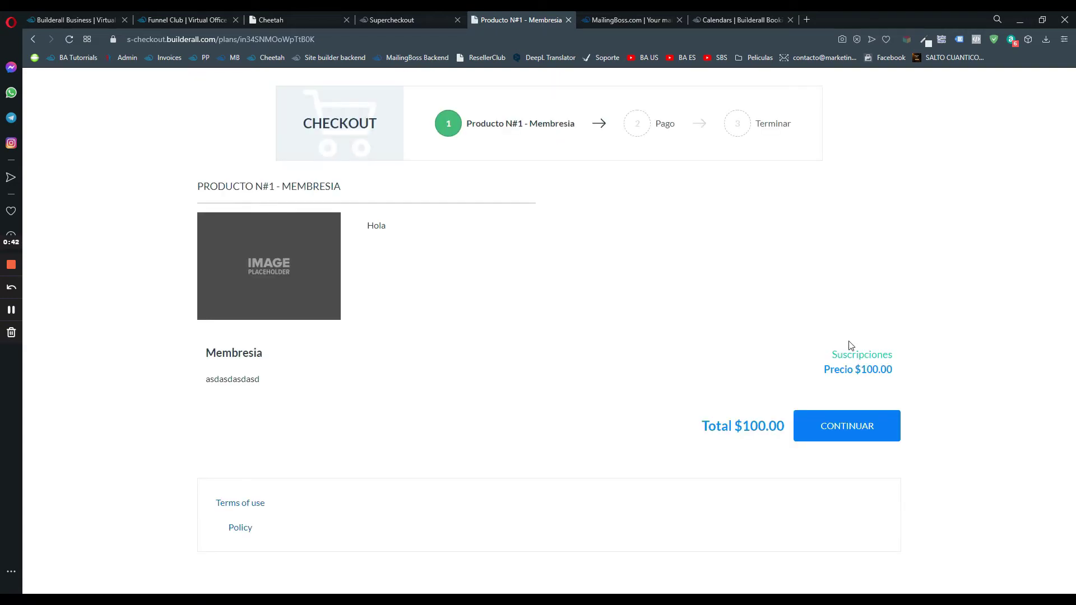
{"action": "left_click", "coordinate": [848, 427]}
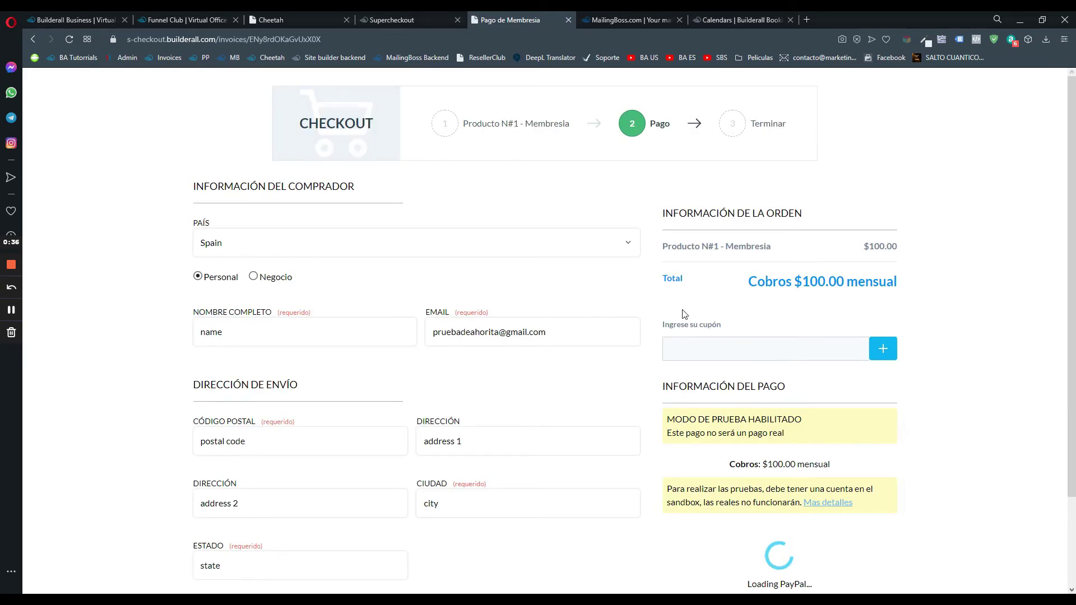
Step: Apply the coupon code FREETRIAL to the Membresia order at checkout
{"action": "left_click", "coordinate": [715, 341]}
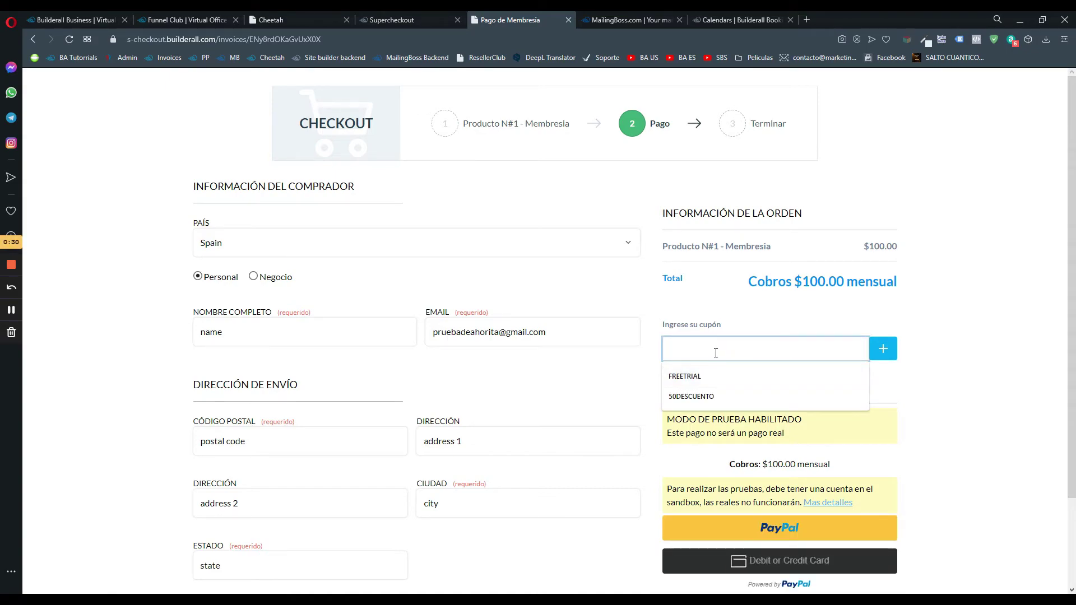
{"action": "type", "text": "FREETRIAL"}
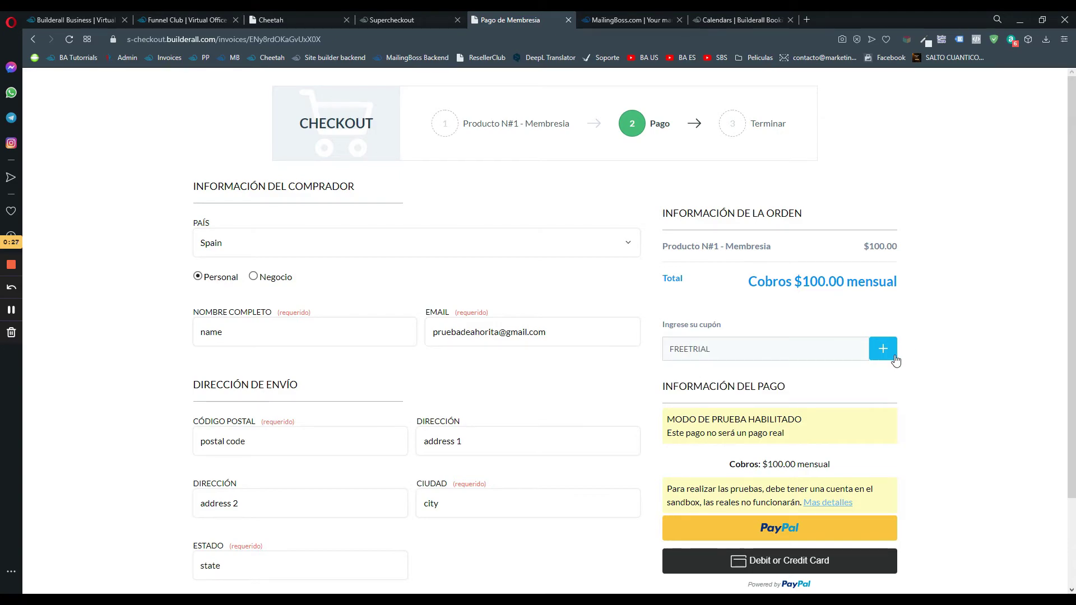
{"action": "left_click", "coordinate": [895, 358]}
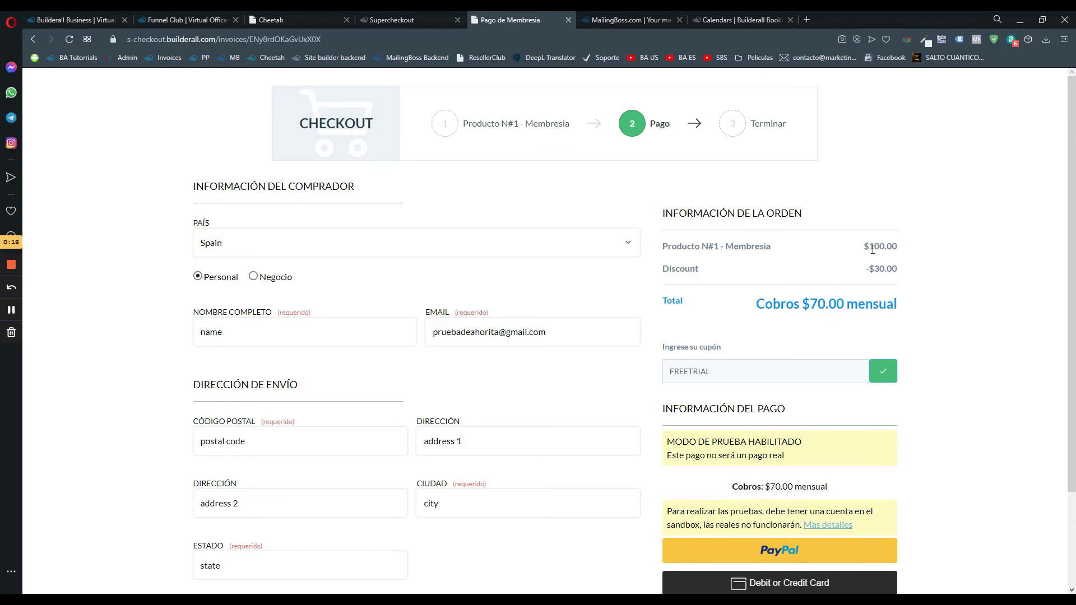
Step: Examine the original price, discount, monthly total and payment options of the order at checkout
{"action": "left_click_drag", "start_coordinate": [879, 269], "coordinate": [913, 273]}
{"action": "left_click", "coordinate": [911, 273]}
{"action": "left_click_drag", "start_coordinate": [875, 243], "coordinate": [903, 247]}
{"action": "left_click", "coordinate": [936, 259]}
{"action": "left_click_drag", "start_coordinate": [870, 246], "coordinate": [930, 250]}
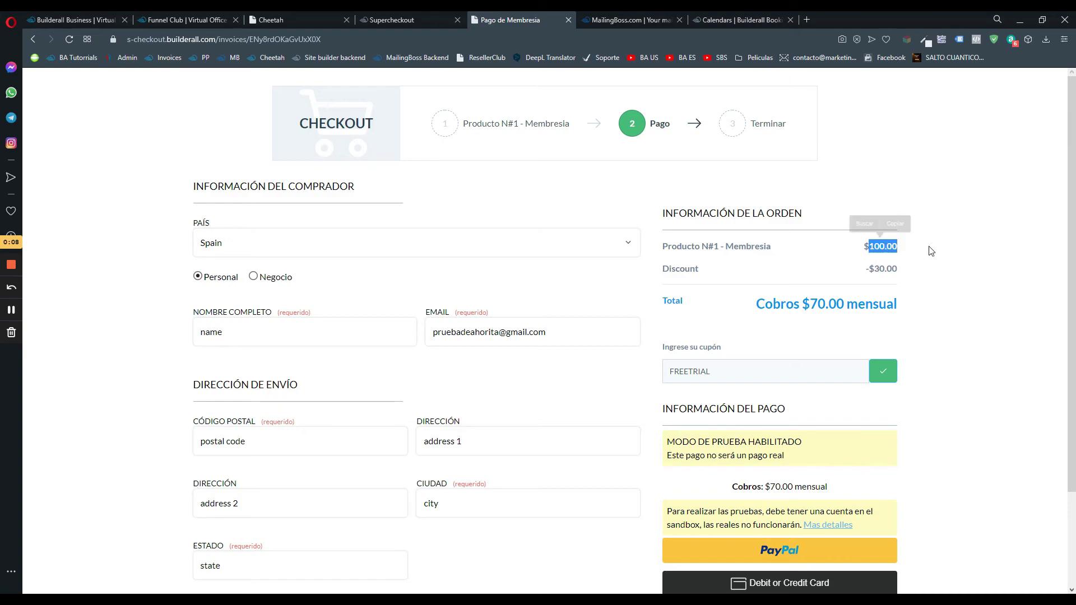
{"action": "left_click", "coordinate": [932, 251]}
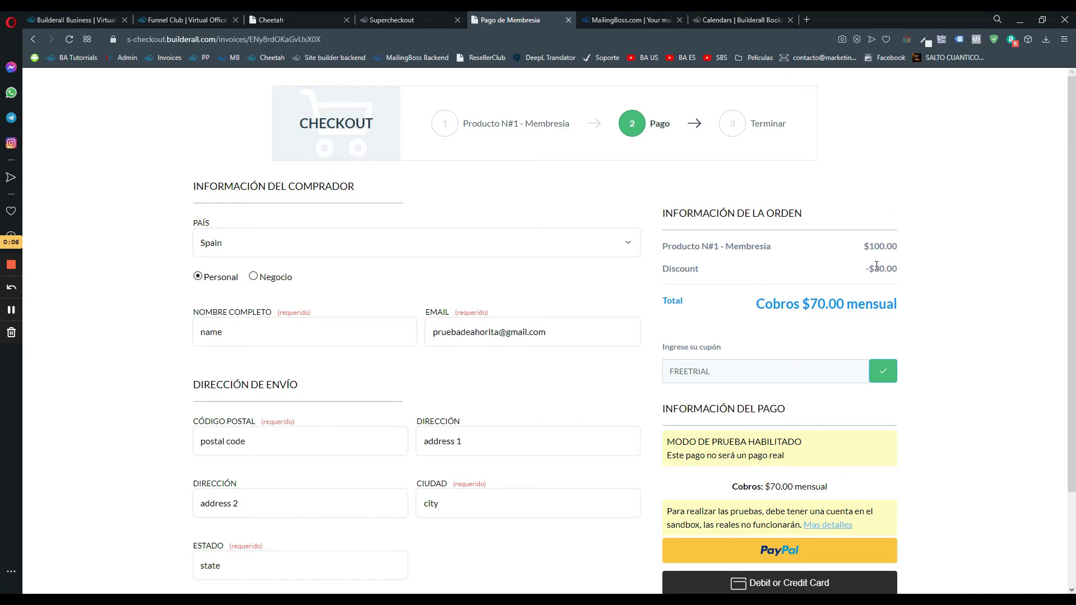
{"action": "scroll", "coordinate": [917, 281], "scroll_direction": "down", "scroll_amount": 2}
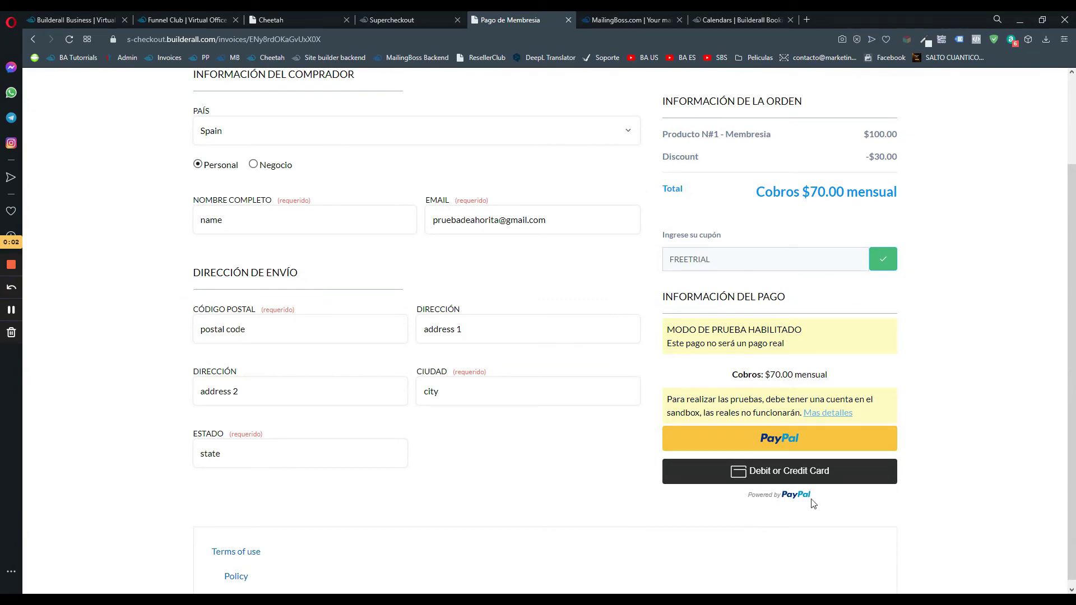
{"action": "scroll", "coordinate": [607, 315], "scroll_direction": "up", "scroll_amount": 1}
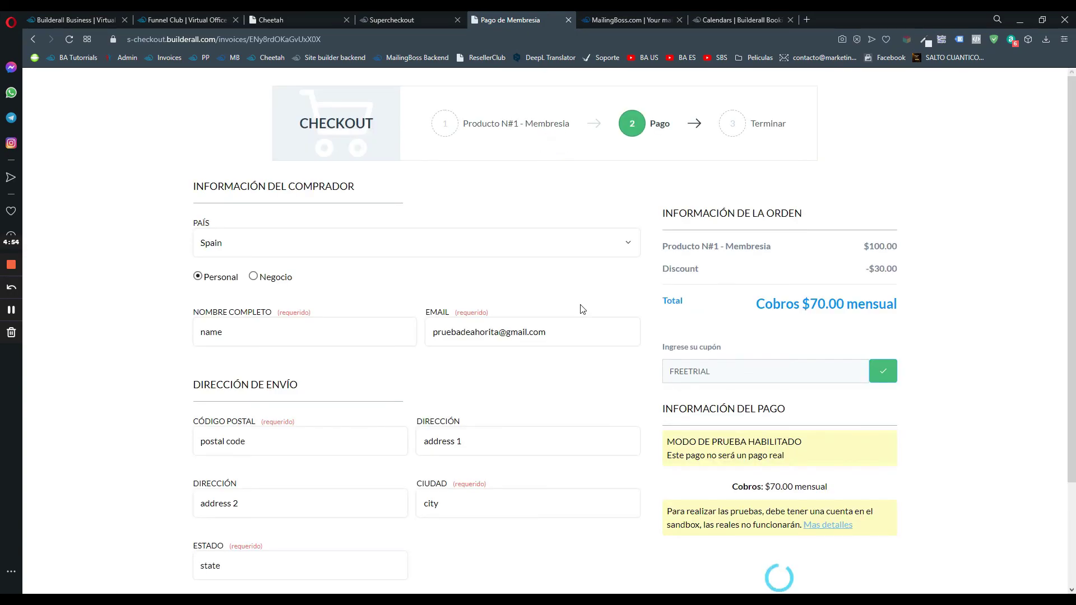
Step: Apply the coupon code 50DISCOUNT to the Membresia order, and return to the Supercheckout product links
{"action": "left_click", "coordinate": [734, 347]}
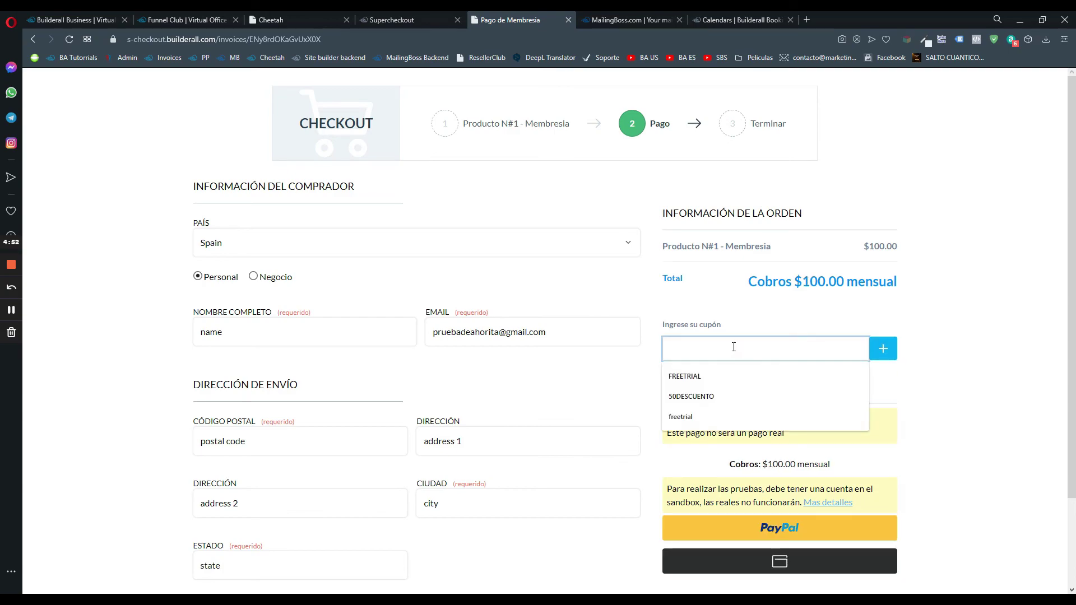
{"action": "type", "text": "5"}
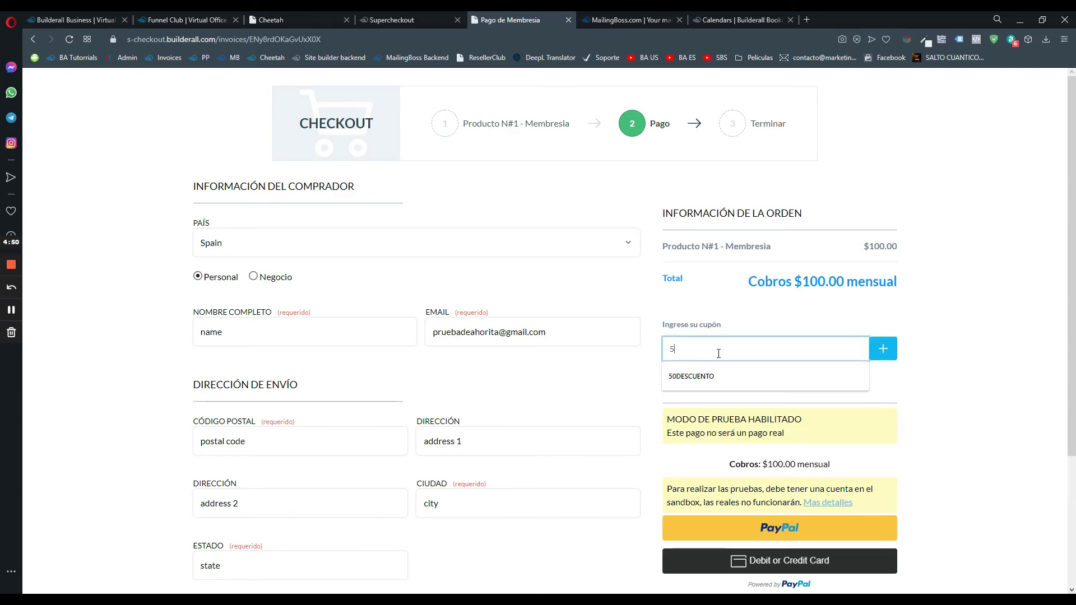
{"action": "type", "text": "0DISCOUNT"}
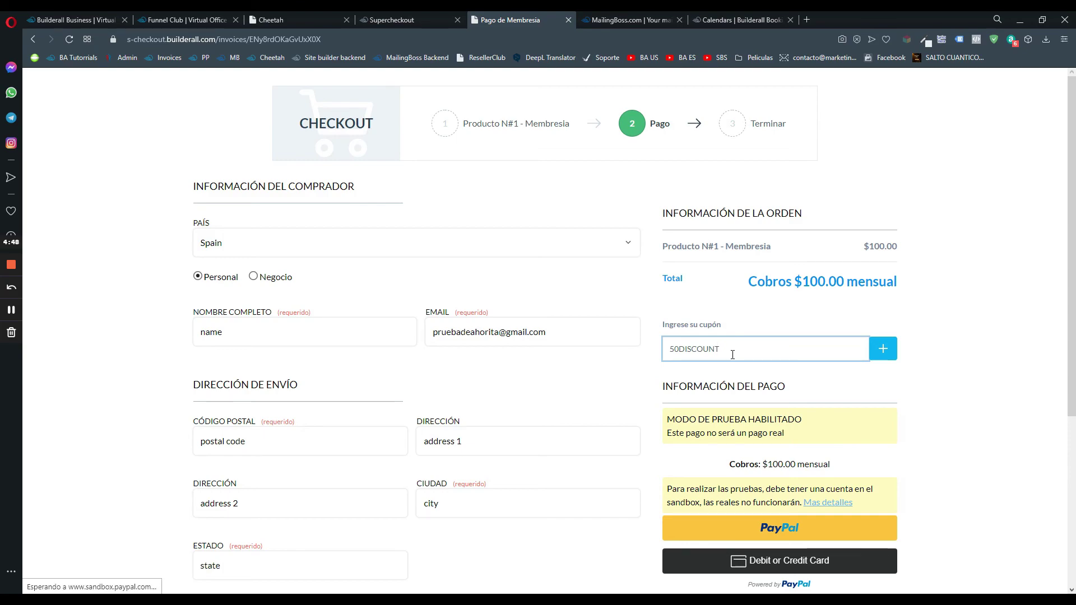
{"action": "left_click", "coordinate": [883, 359]}
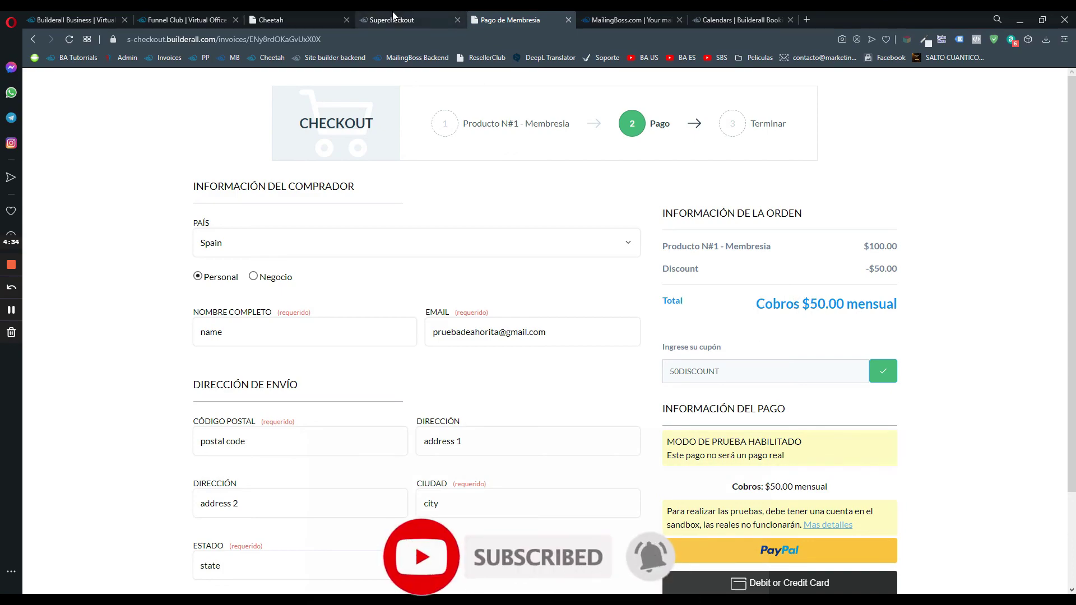
{"action": "left_click", "coordinate": [392, 20]}
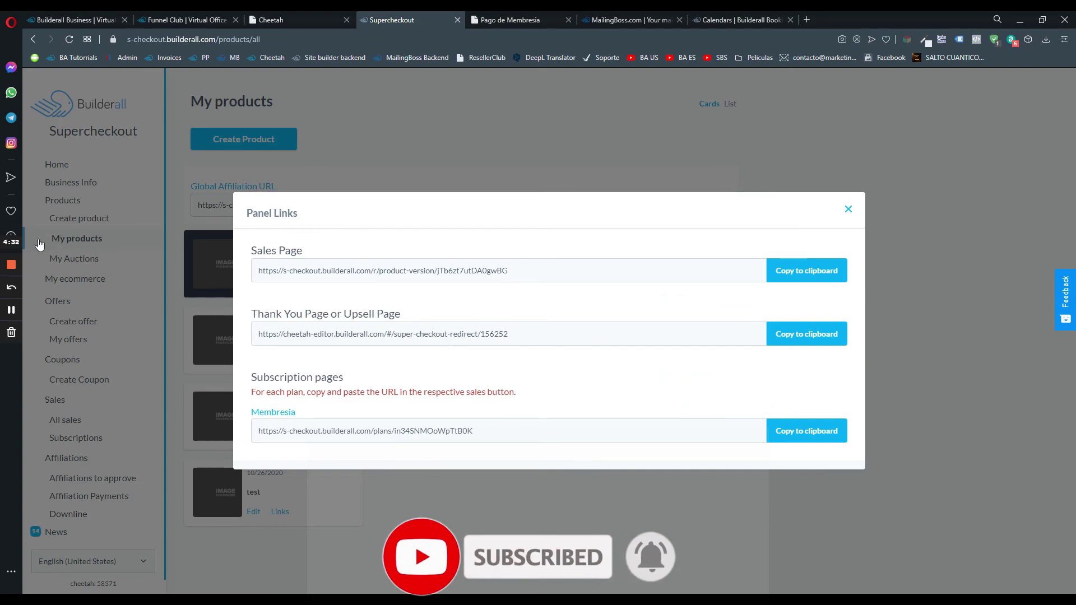